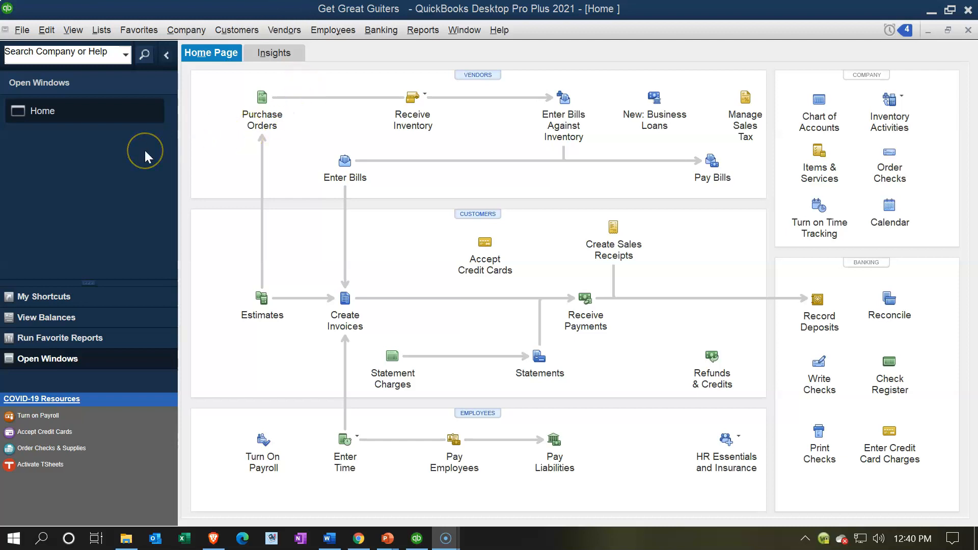
- Display the list of open windows beside the home page
{"action": "left_click", "coordinate": [73, 31]}
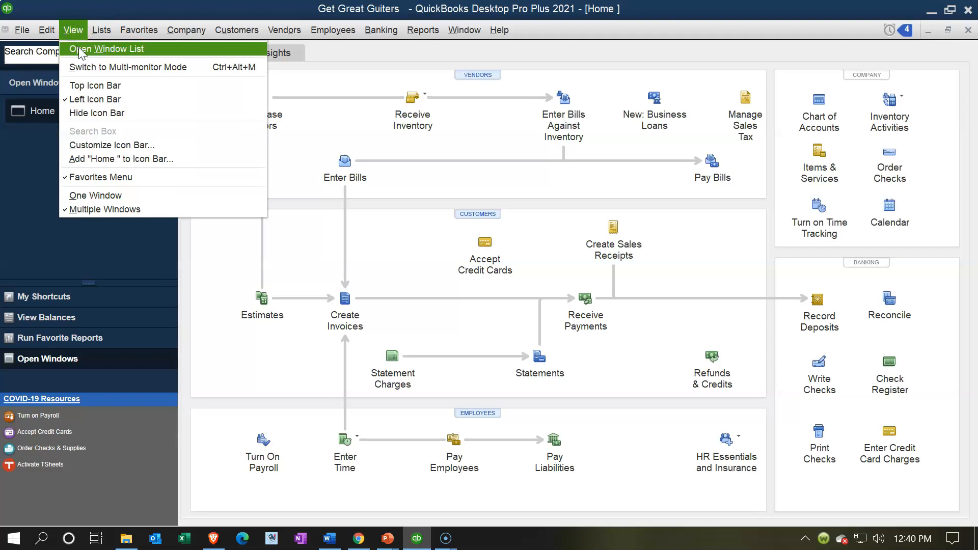
{"action": "left_click", "coordinate": [80, 51]}
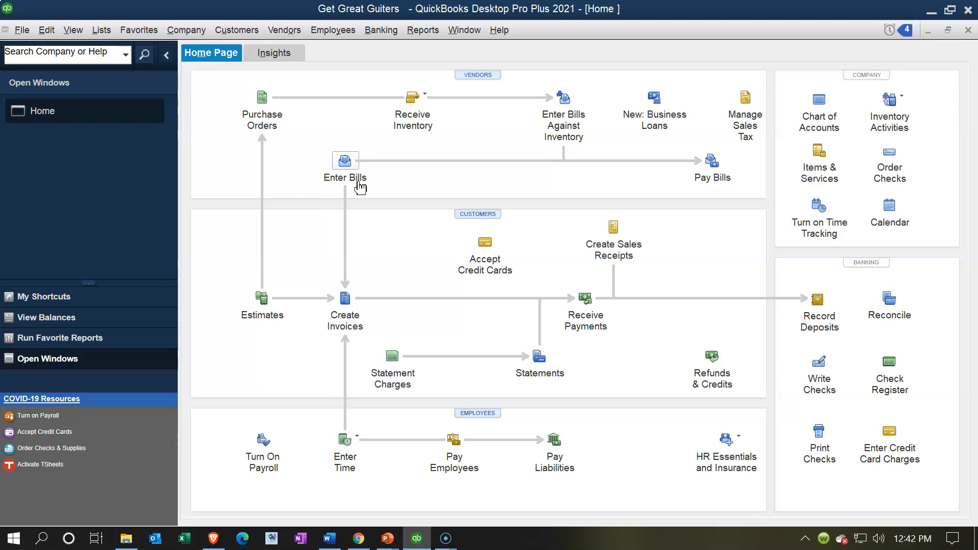
{"action": "left_click", "coordinate": [718, 181]}
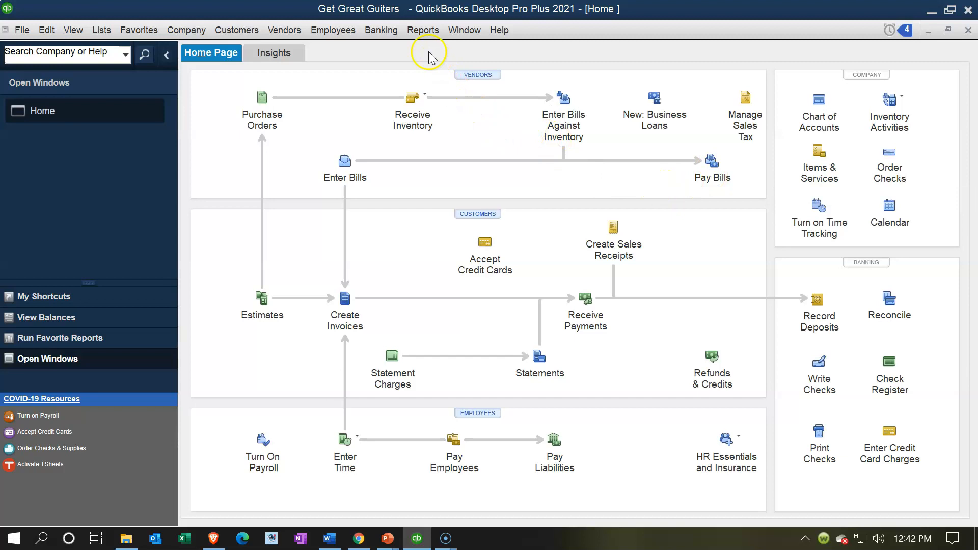
- Open the standard balance sheet report
{"action": "left_click", "coordinate": [423, 30]}
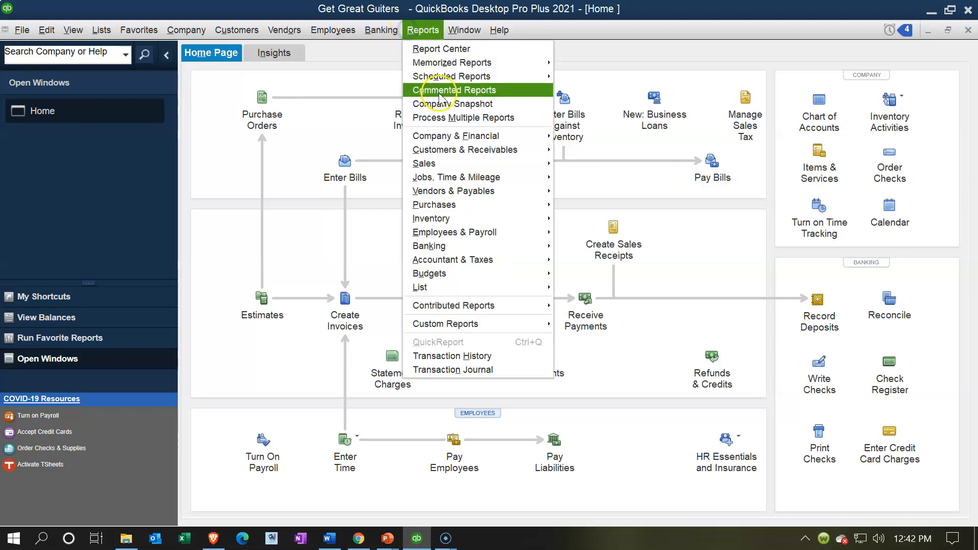
{"action": "mouse_move", "coordinate": [459, 136]}
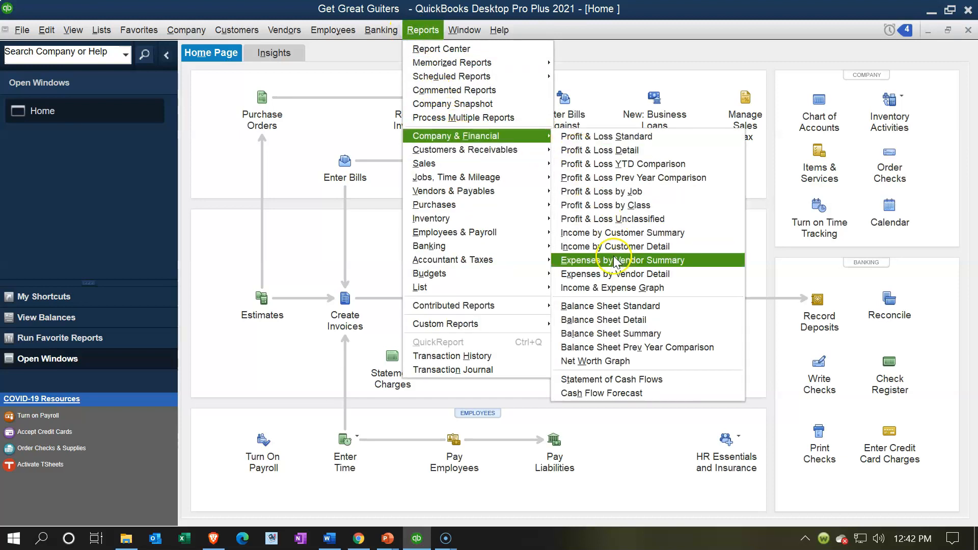
{"action": "left_click", "coordinate": [621, 307]}
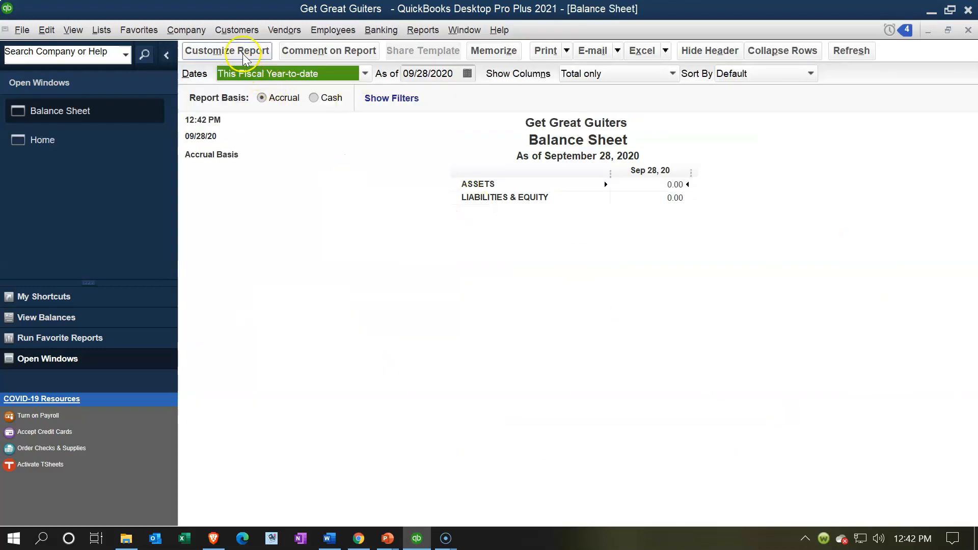
- Customize the balance sheet's date range to run from 01/01/2021 to 12/31/2021
{"action": "left_click", "coordinate": [243, 55]}
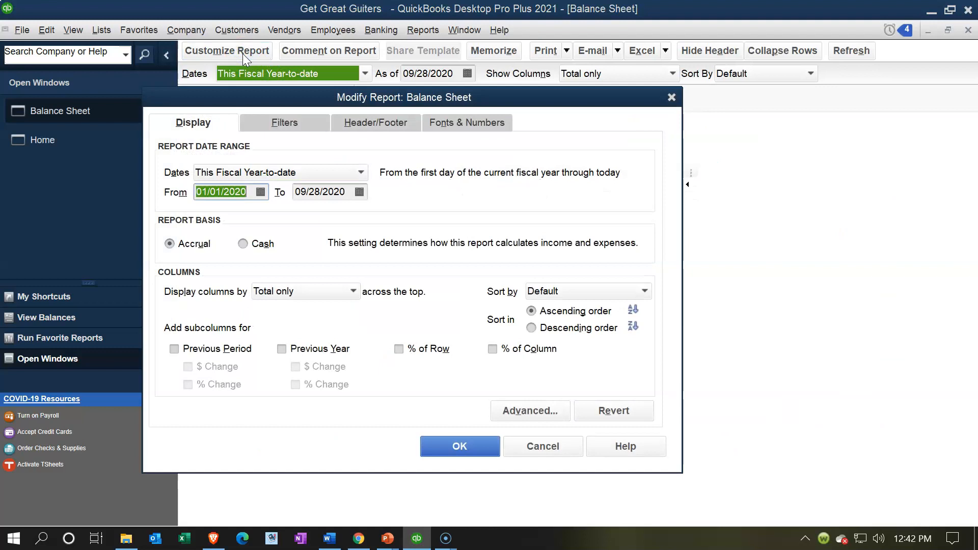
{"action": "type", "text": "01012021"}
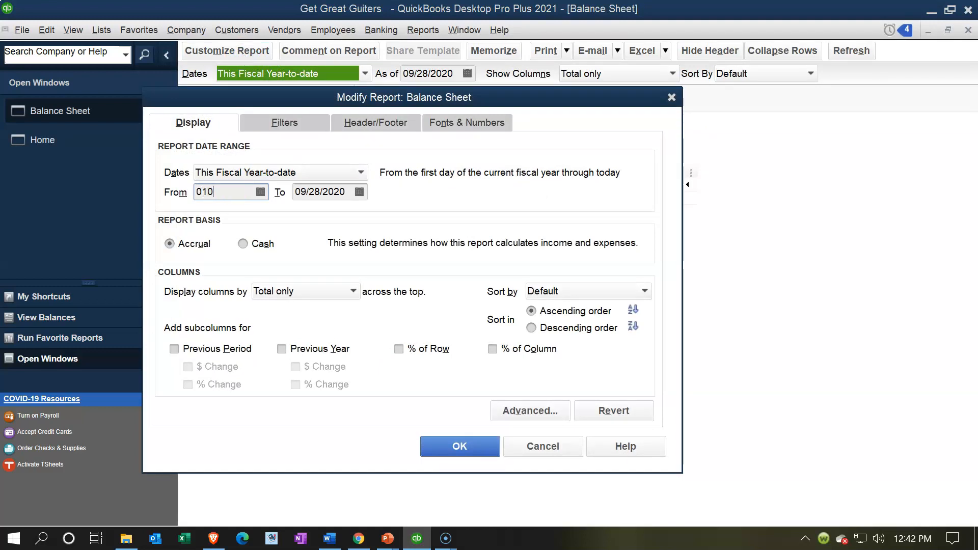
{"action": "key", "text": "Tab"}
{"action": "type", "text": "12312021"}
{"action": "key", "text": "Tab"}
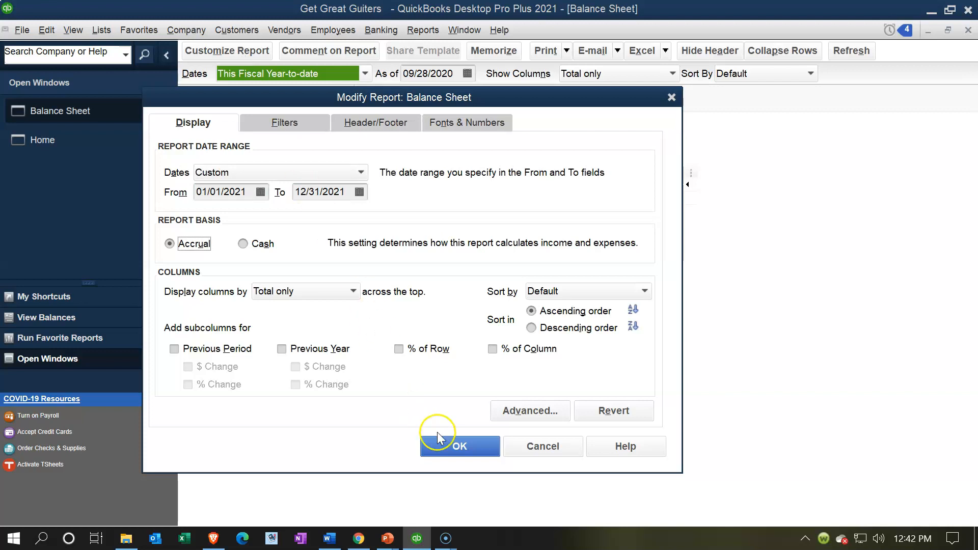
{"action": "left_click", "coordinate": [455, 448]}
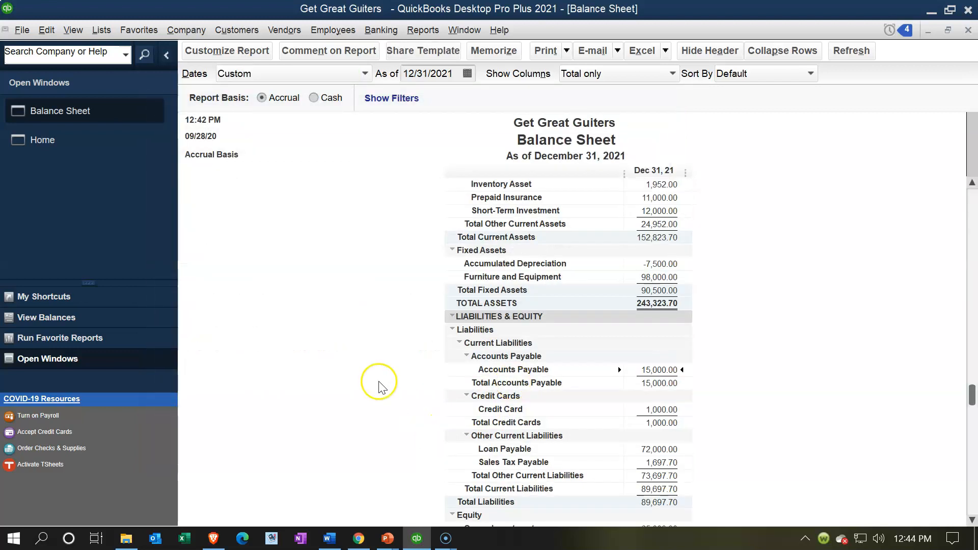
- Look through the balance sheet and open the transaction detail behind the Accounts Payable amount
{"action": "scroll", "coordinate": [384, 374], "scroll_direction": "up", "scroll_amount": 3}
{"action": "scroll", "coordinate": [384, 375], "scroll_direction": "down", "scroll_amount": 2}
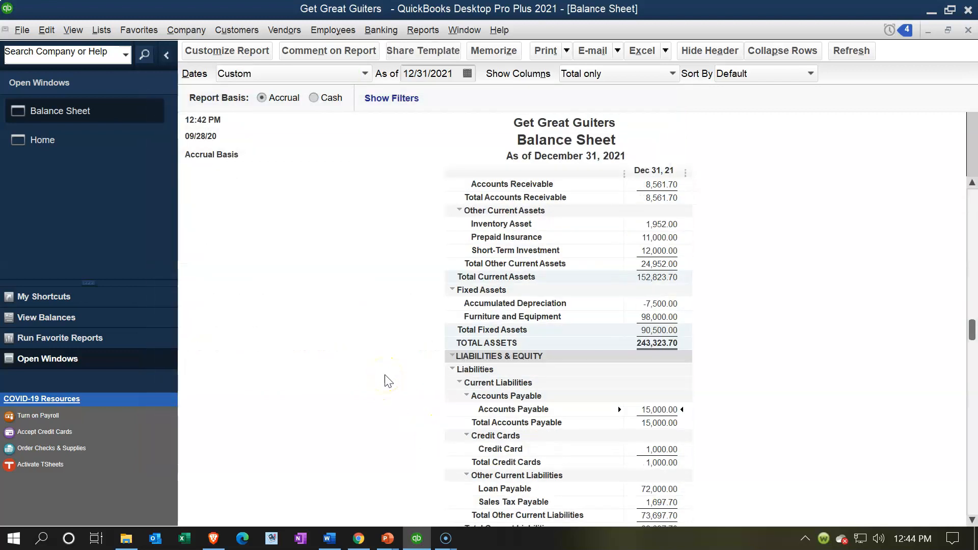
{"action": "scroll", "coordinate": [766, 381], "scroll_direction": "down", "scroll_amount": 3}
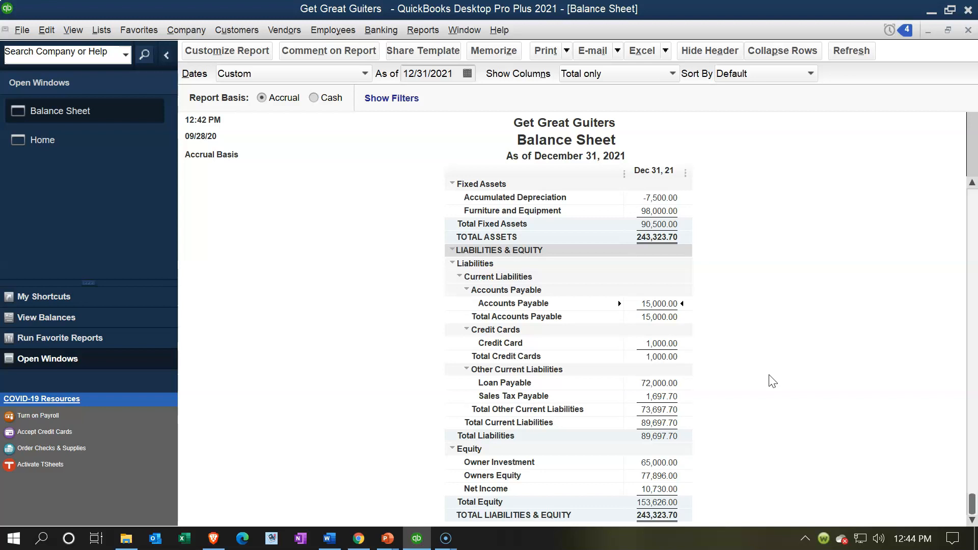
{"action": "double_click", "coordinate": [653, 305]}
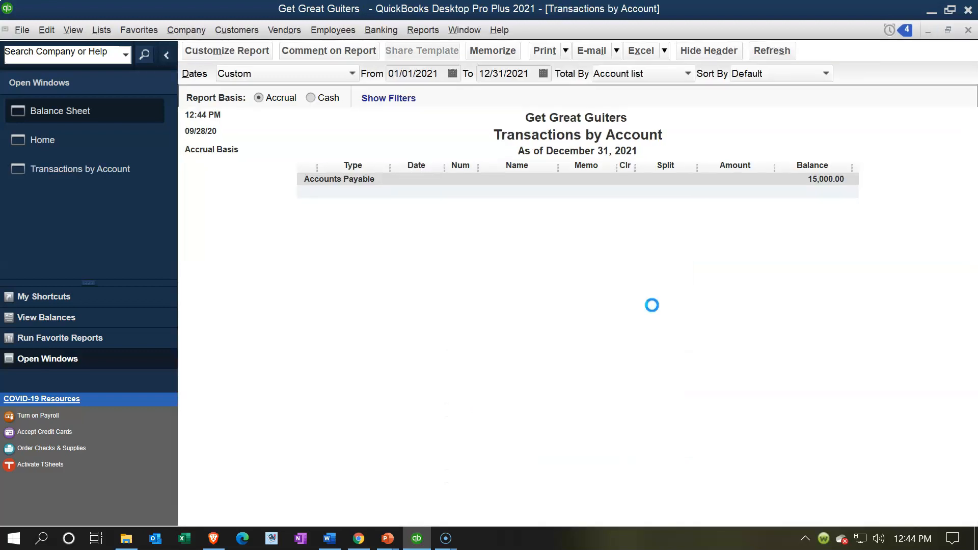
- Set the Accounts Payable transaction report's start date to 01/01/2020, refresh it for review, and close the report
{"action": "left_click", "coordinate": [441, 76]}
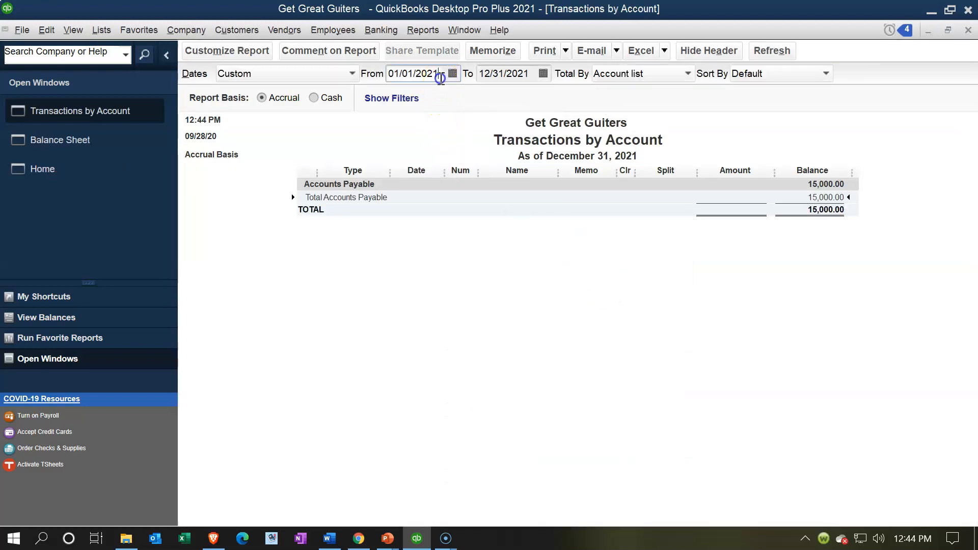
{"action": "key", "text": "BackSpace"}
{"action": "type", "text": "0"}
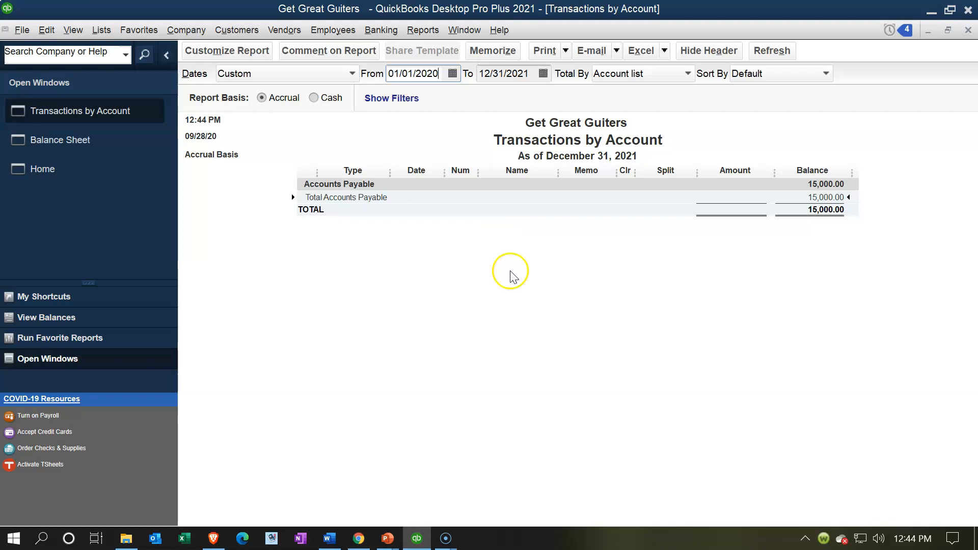
{"action": "left_click", "coordinate": [513, 276]}
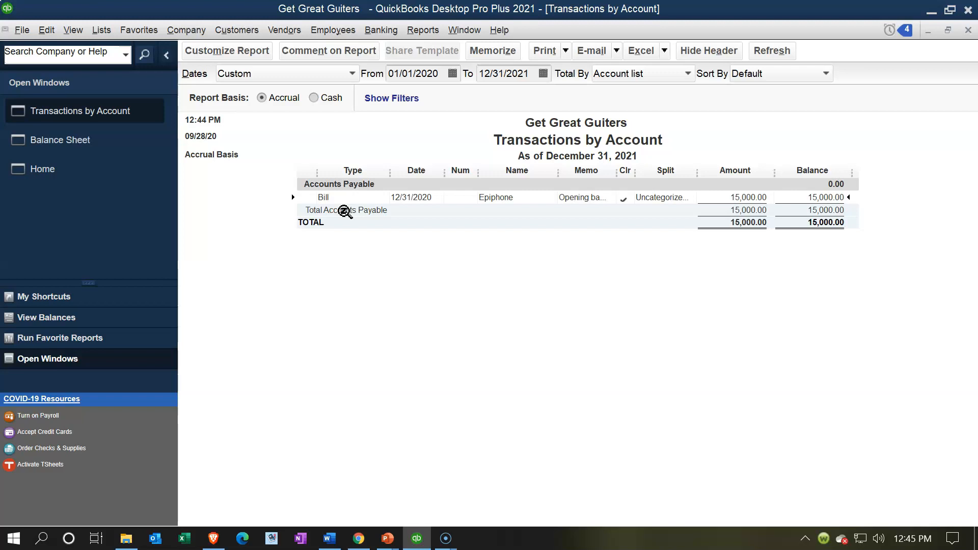
{"action": "left_click", "coordinate": [968, 31]}
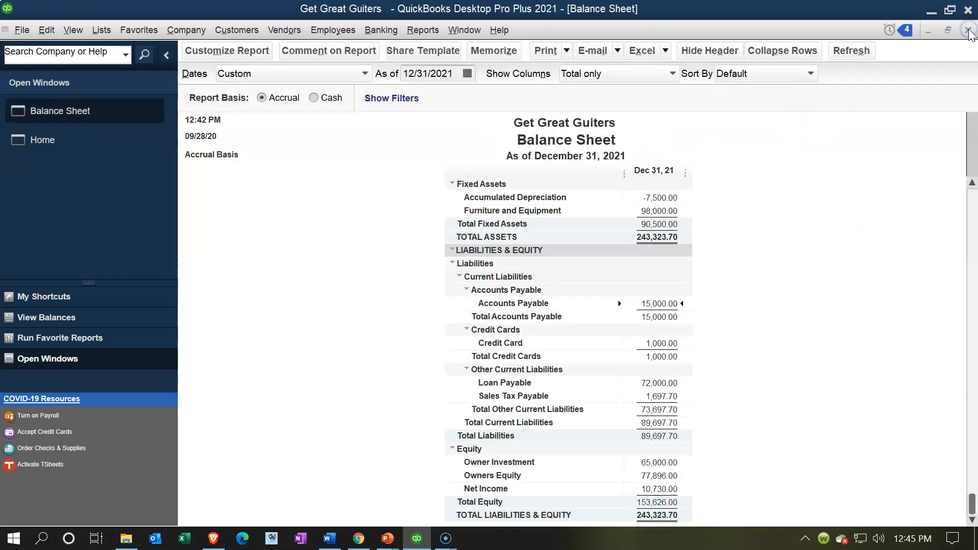
- Open the transaction detail behind the Checking balance, review its deposits and checks, and close the report
{"action": "scroll", "coordinate": [805, 362], "scroll_direction": "up", "scroll_amount": 4}
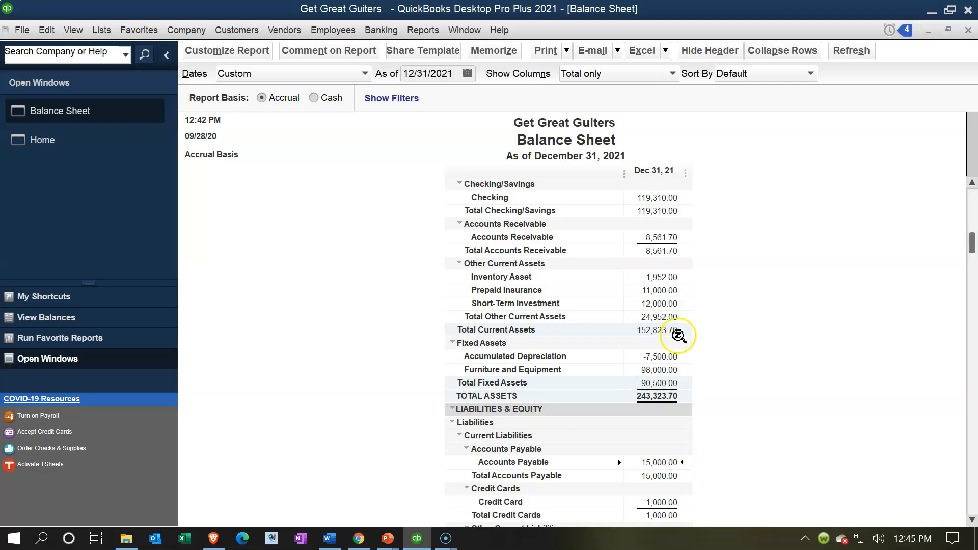
{"action": "double_click", "coordinate": [672, 200]}
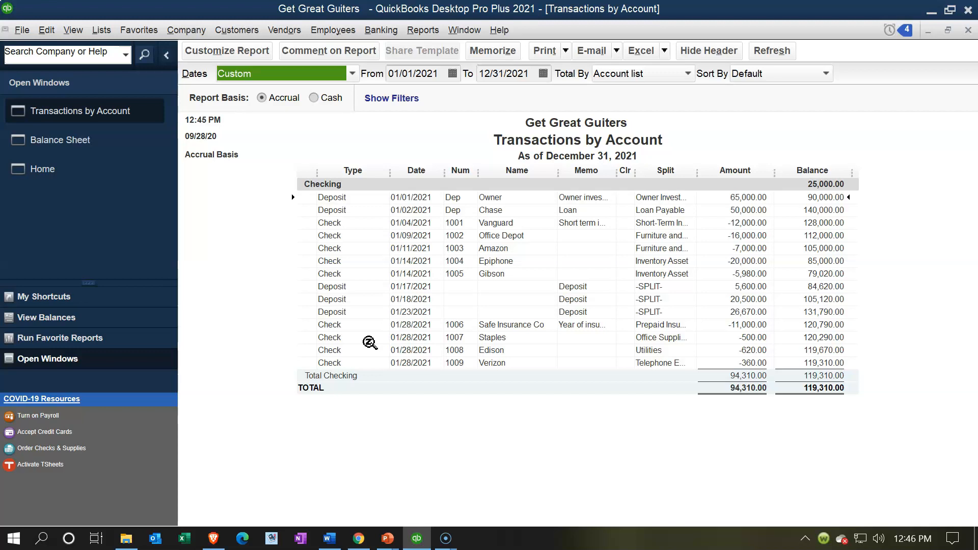
{"action": "left_click", "coordinate": [968, 30]}
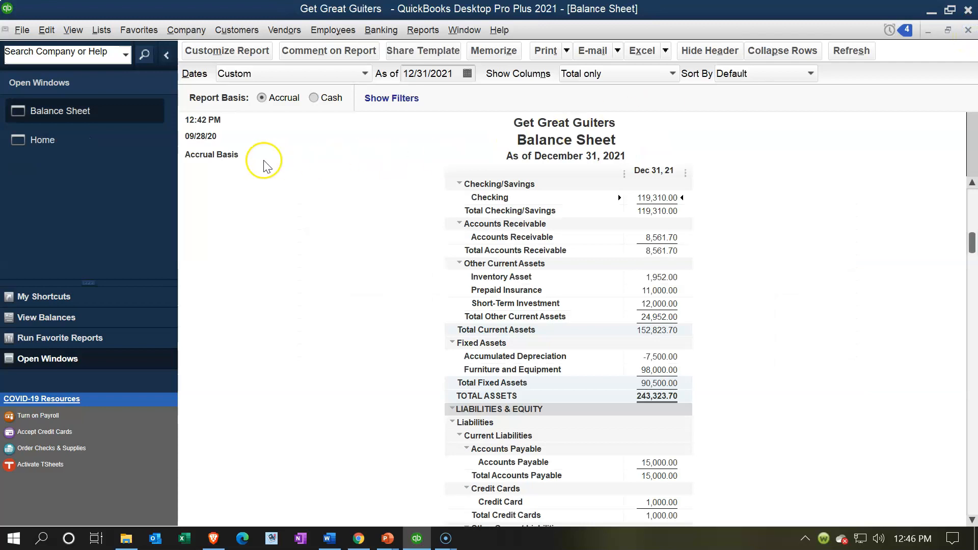
- Return to the home page and open the Pay Bills form with all bills shown
{"action": "left_click", "coordinate": [87, 145]}
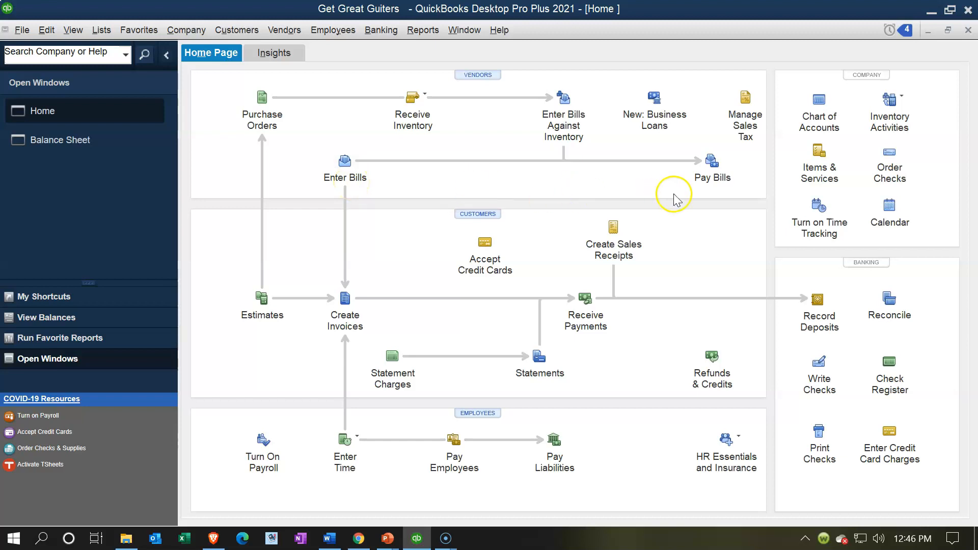
{"action": "left_click", "coordinate": [712, 162]}
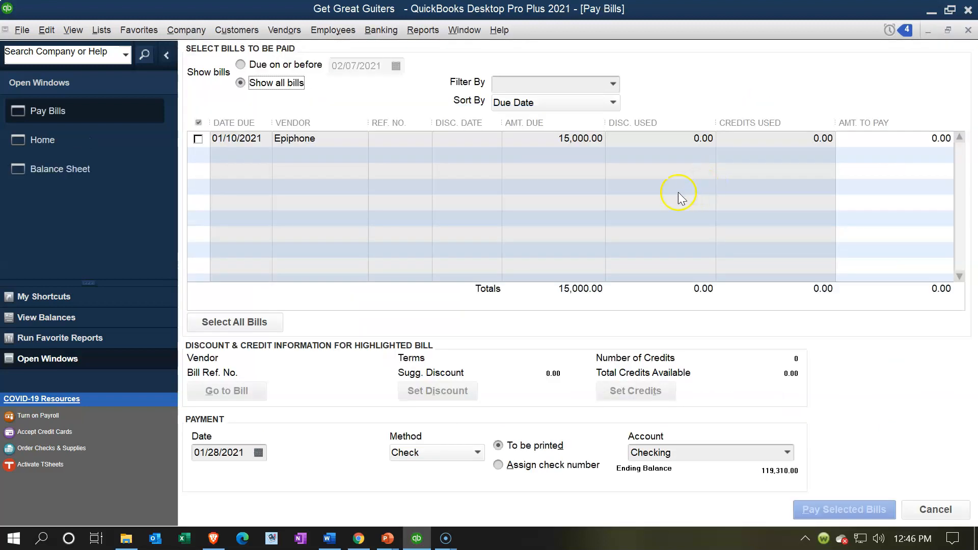
{"action": "left_click", "coordinate": [259, 90]}
{"action": "left_click", "coordinate": [276, 90]}
{"action": "left_click", "coordinate": [614, 83]}
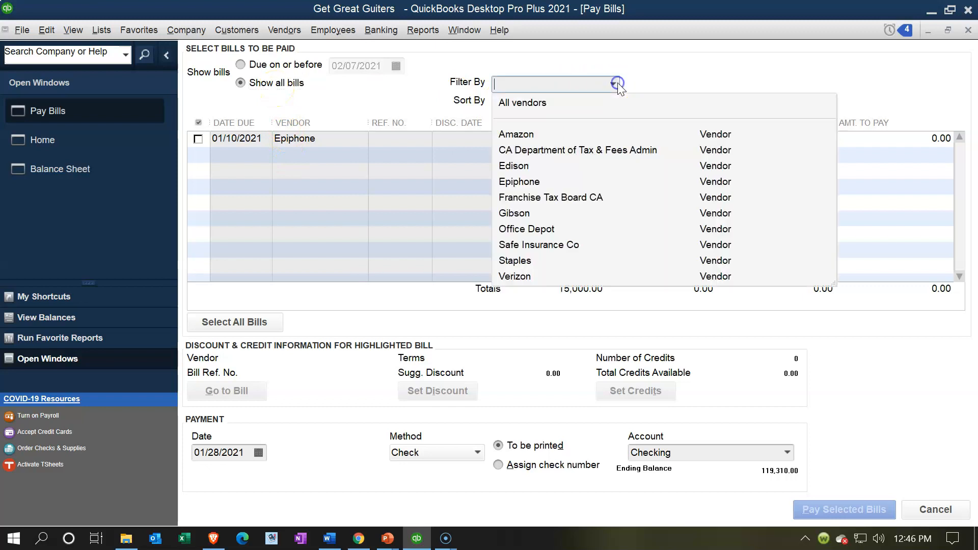
{"action": "left_click", "coordinate": [610, 164]}
{"action": "left_click", "coordinate": [668, 69]}
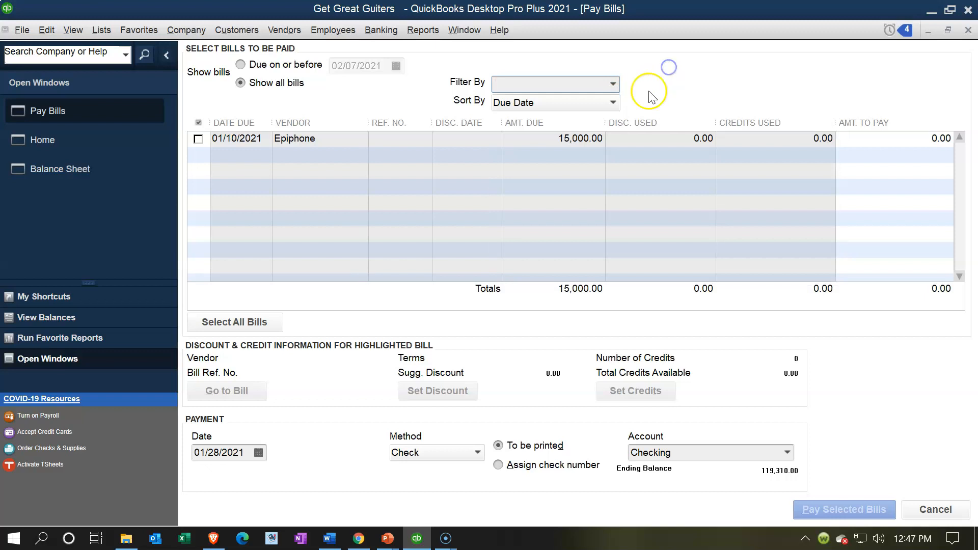
{"action": "left_click", "coordinate": [614, 105]}
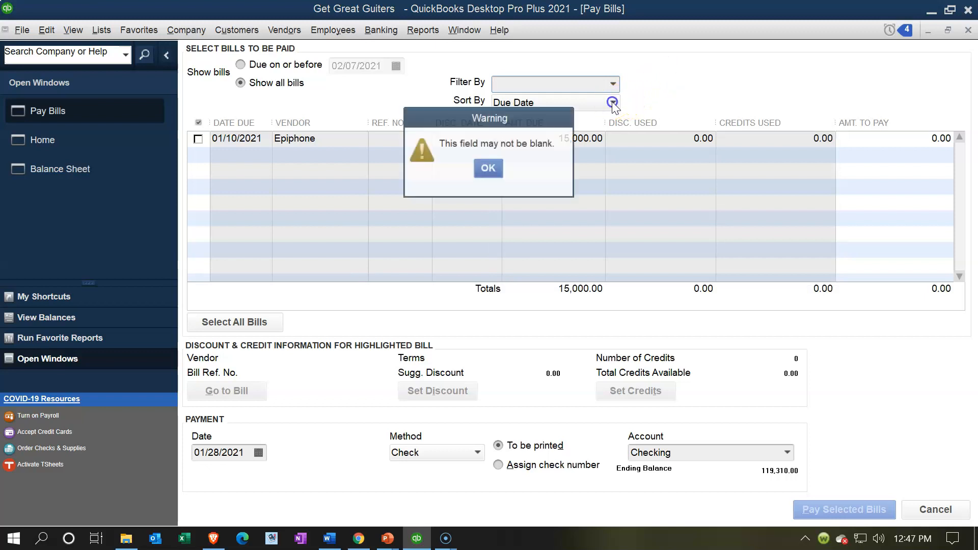
{"action": "left_click", "coordinate": [495, 169]}
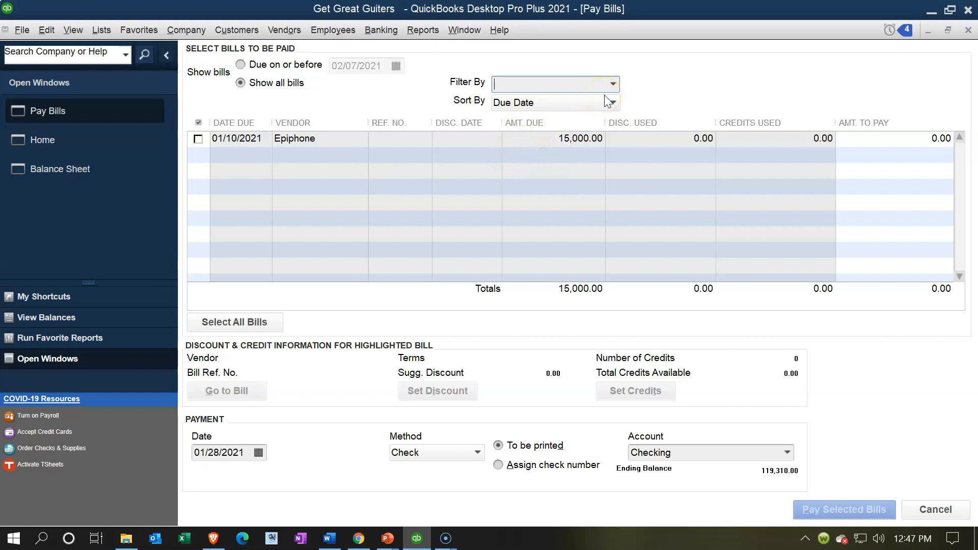
- Mark the Epiphone bill for payment and check the available sort options, keeping Due Date
{"action": "left_click", "coordinate": [209, 154]}
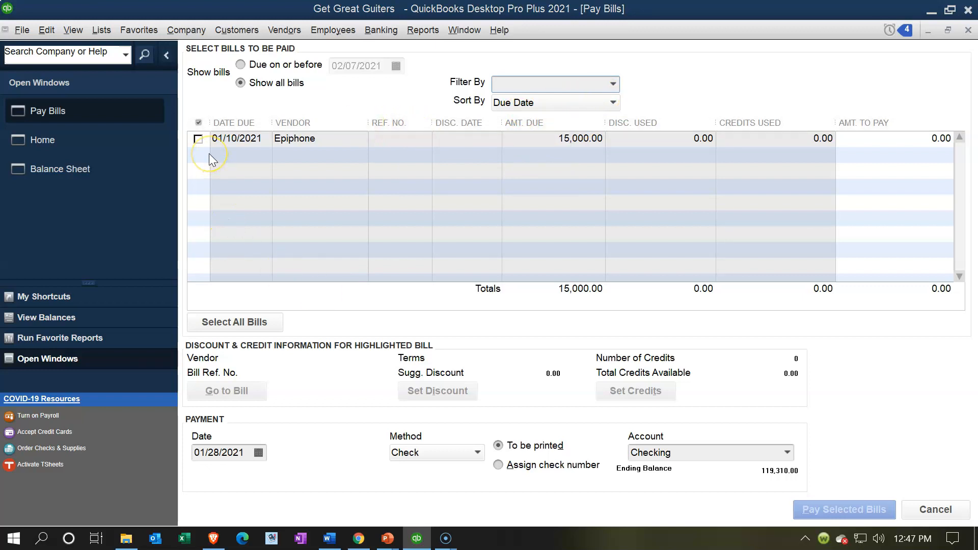
{"action": "left_click", "coordinate": [198, 138]}
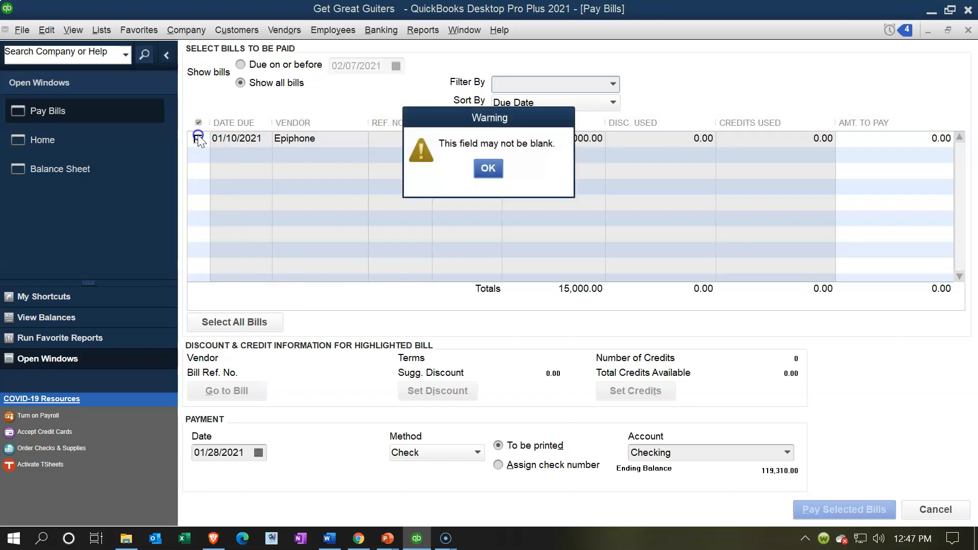
{"action": "left_click", "coordinate": [490, 169]}
{"action": "key", "text": "Return"}
{"action": "left_click", "coordinate": [613, 102]}
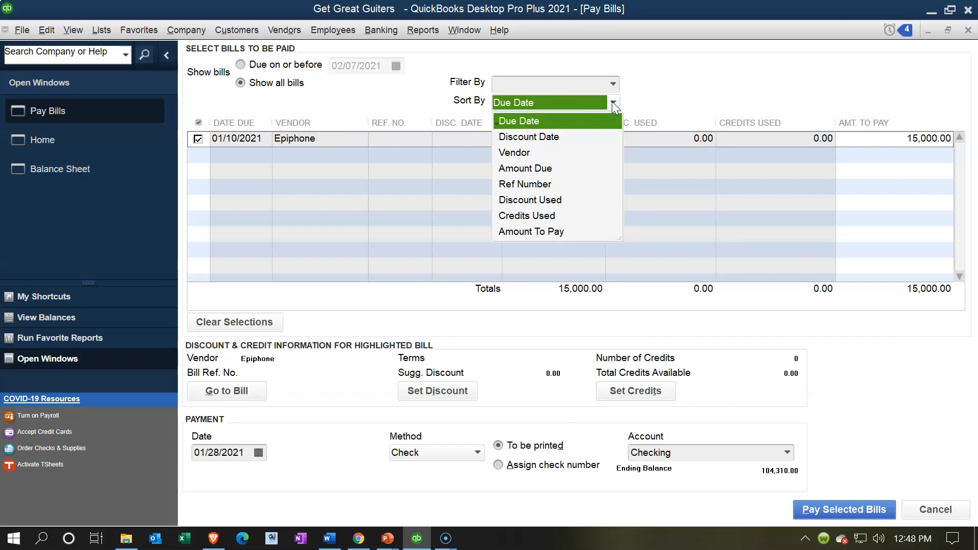
{"action": "left_click", "coordinate": [675, 79]}
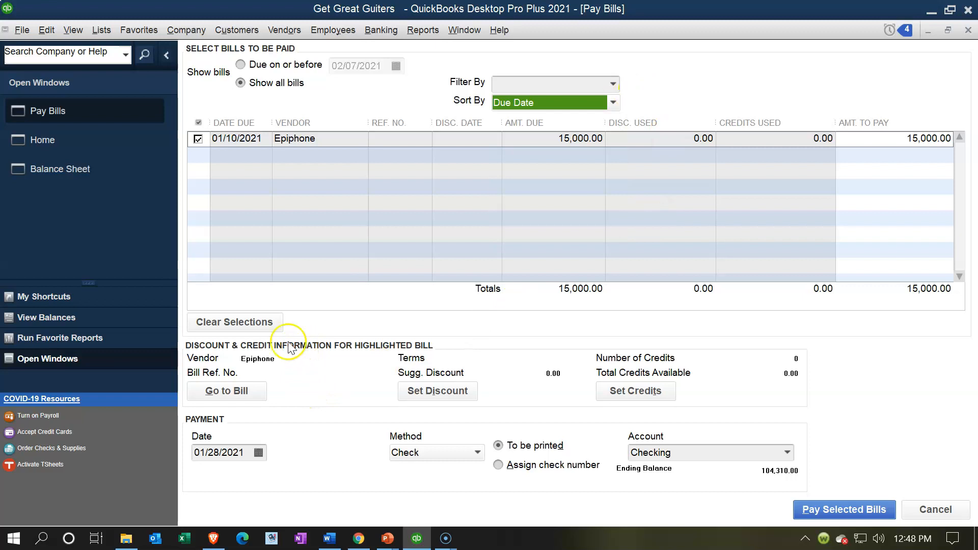
- Clear the bill selections and select all bills again
{"action": "left_click", "coordinate": [264, 334]}
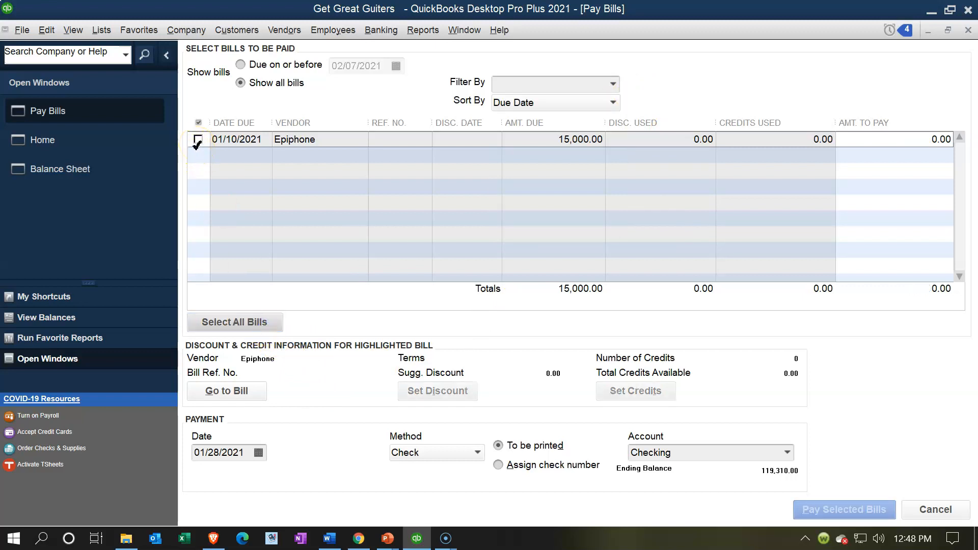
{"action": "left_click", "coordinate": [260, 323]}
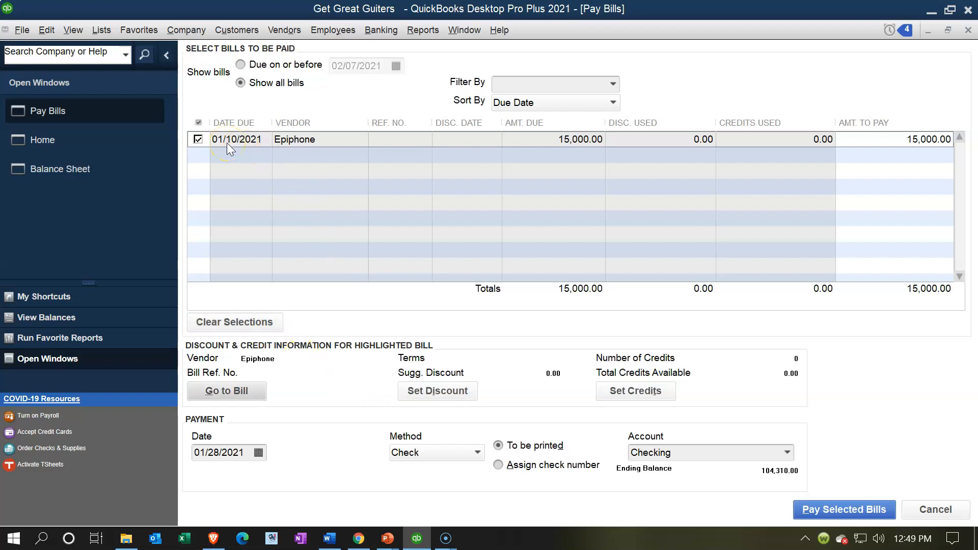
- Open the original bill behind the selected Epiphone line, review its details, and close it
{"action": "left_click", "coordinate": [259, 398]}
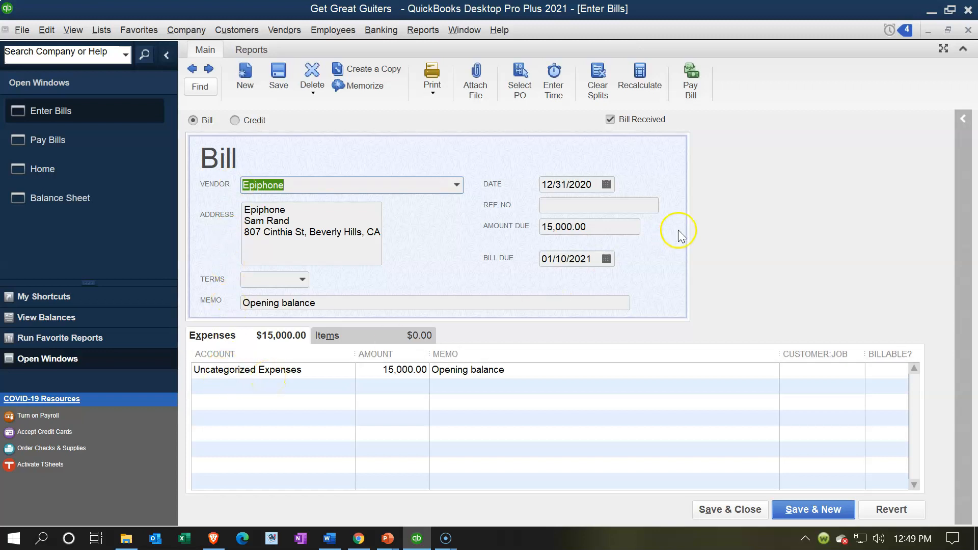
{"action": "left_click", "coordinate": [968, 30]}
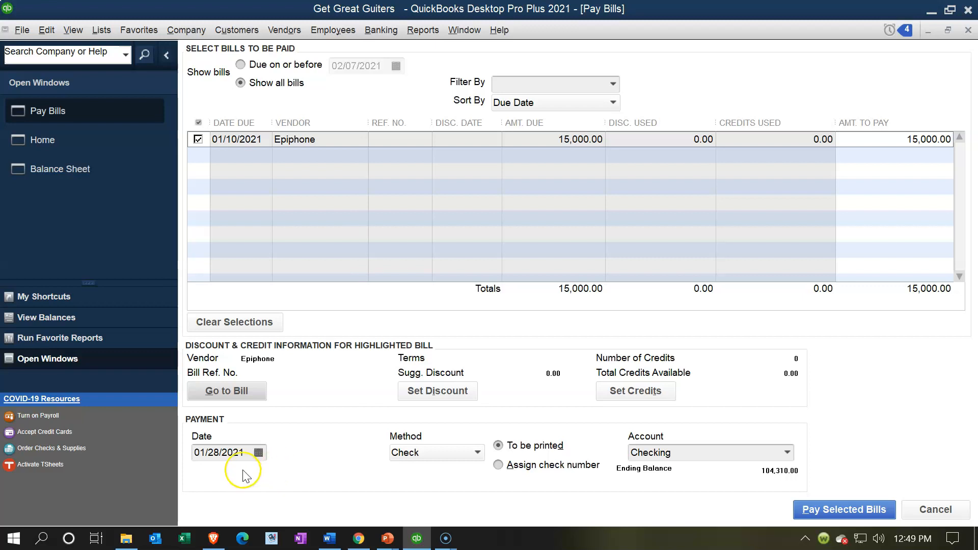
- Keep Check as the payment method, choose to assign a check number, and keep Checking as the payment account
{"action": "left_click", "coordinate": [472, 452]}
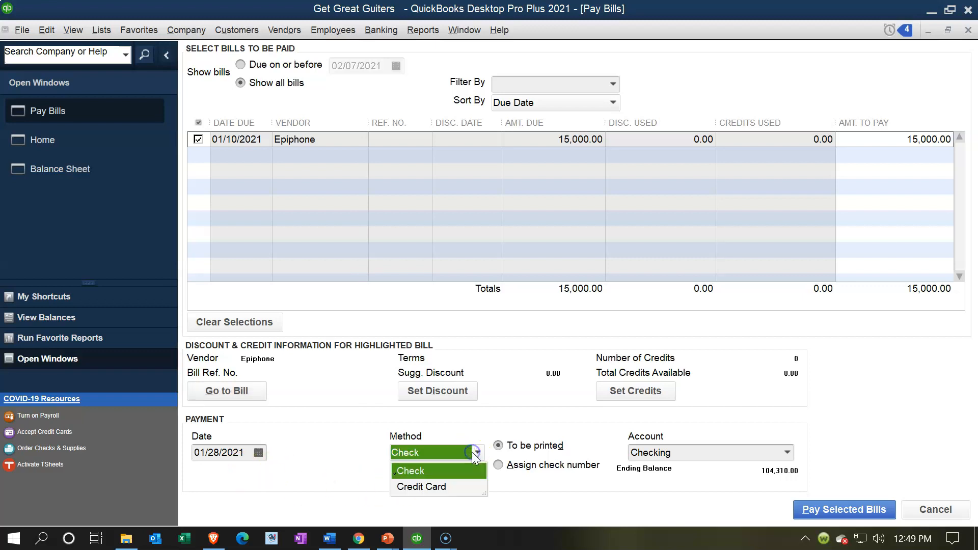
{"action": "left_click", "coordinate": [473, 453]}
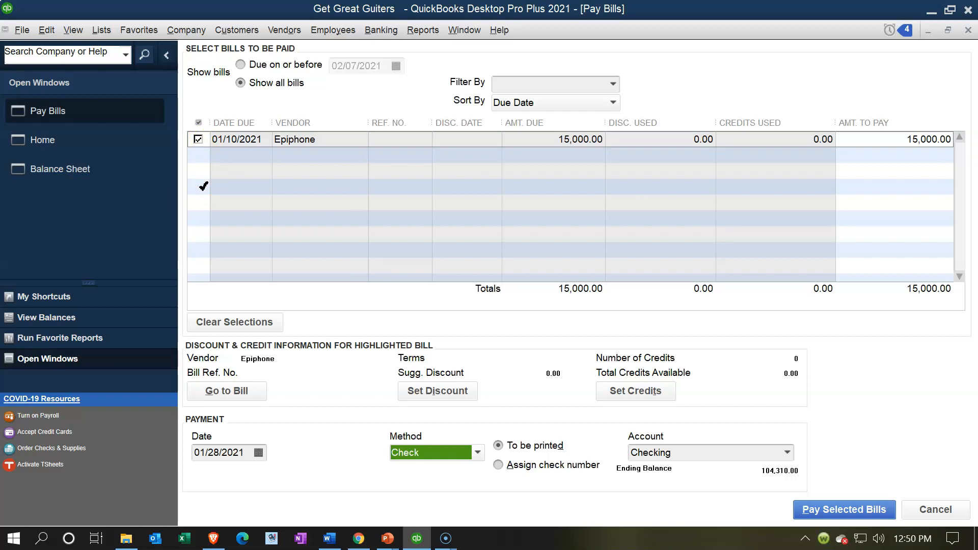
{"action": "left_click", "coordinate": [500, 465]}
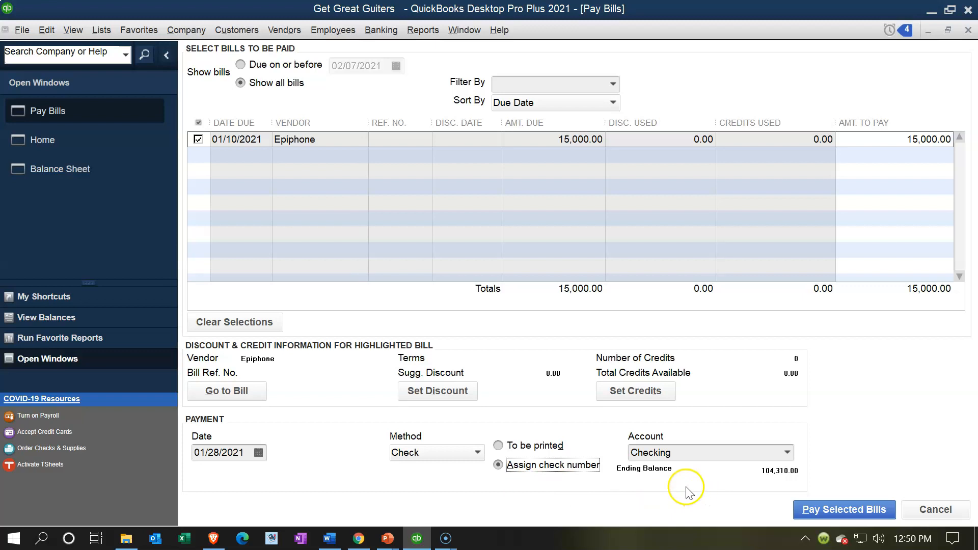
{"action": "left_click", "coordinate": [787, 453]}
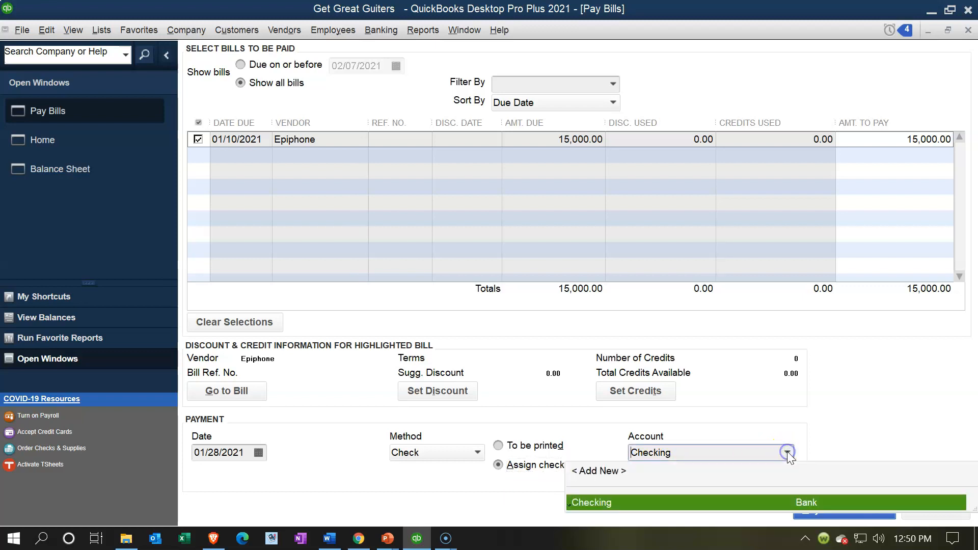
{"action": "left_click", "coordinate": [788, 452]}
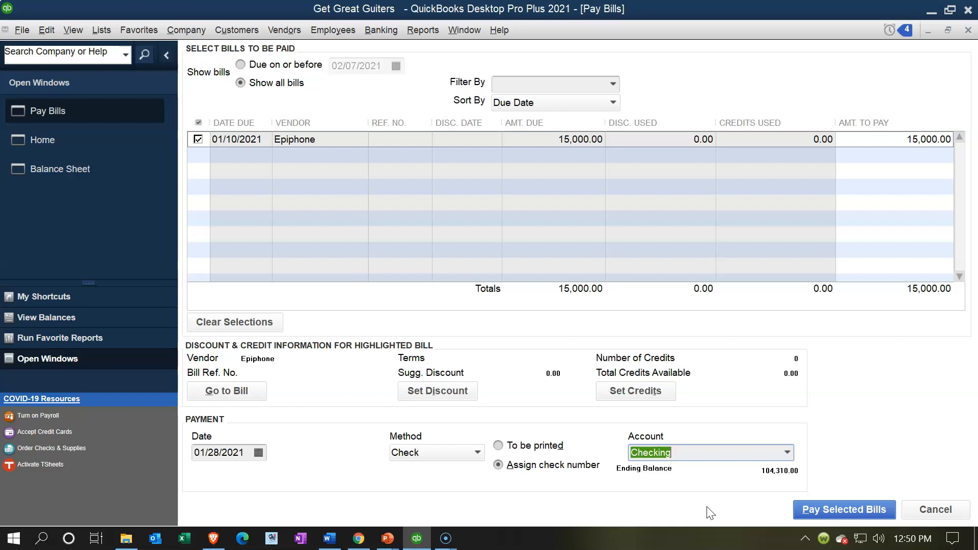
- Pay the selected Epiphone bill, letting QuickBooks assign the check number, and finish without paying more bills
{"action": "left_click", "coordinate": [821, 514]}
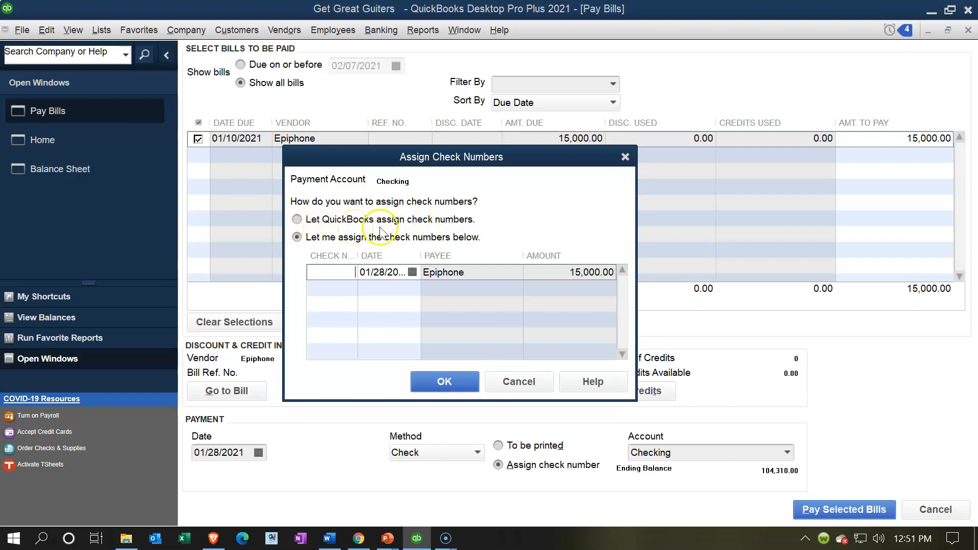
{"action": "left_click", "coordinate": [297, 220]}
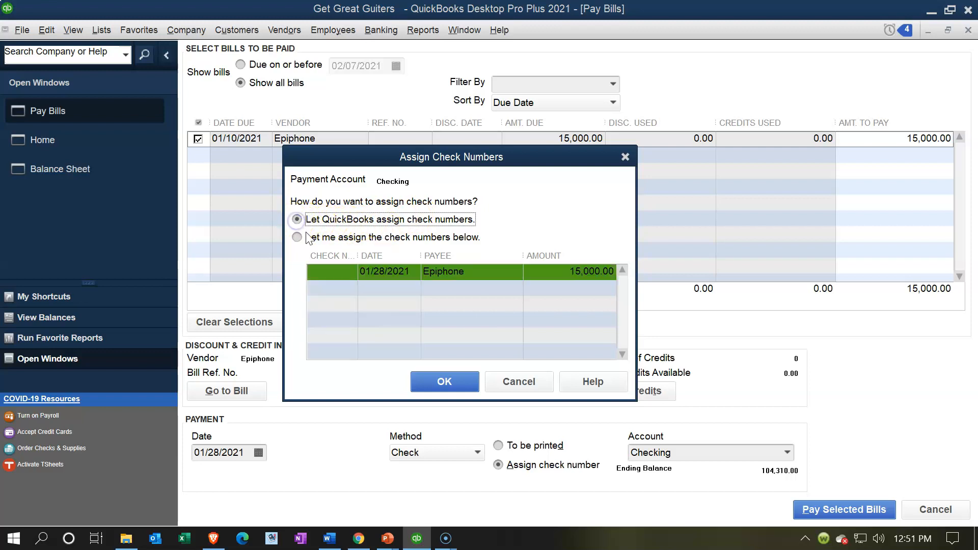
{"action": "left_click", "coordinate": [326, 274]}
{"action": "left_click", "coordinate": [297, 237]}
{"action": "left_click", "coordinate": [318, 274]}
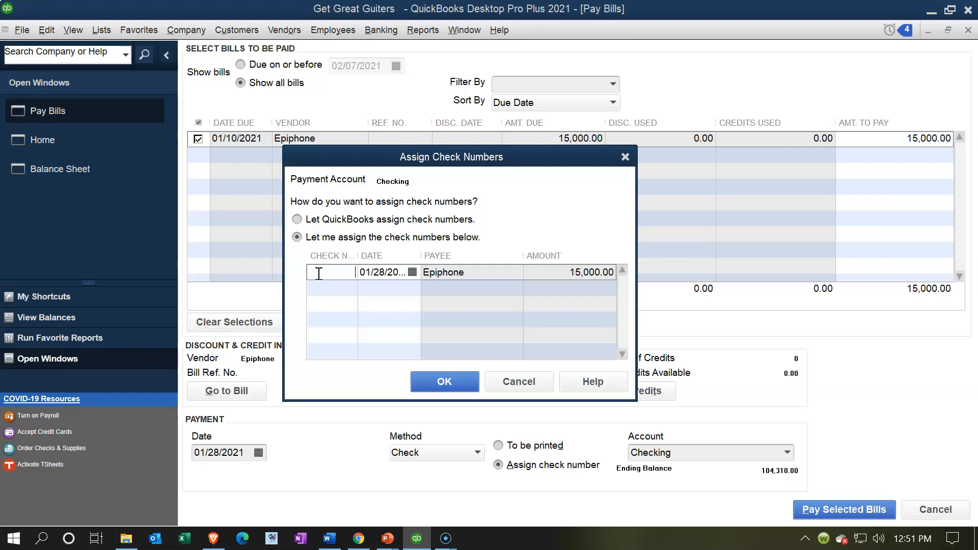
{"action": "left_click", "coordinate": [297, 219]}
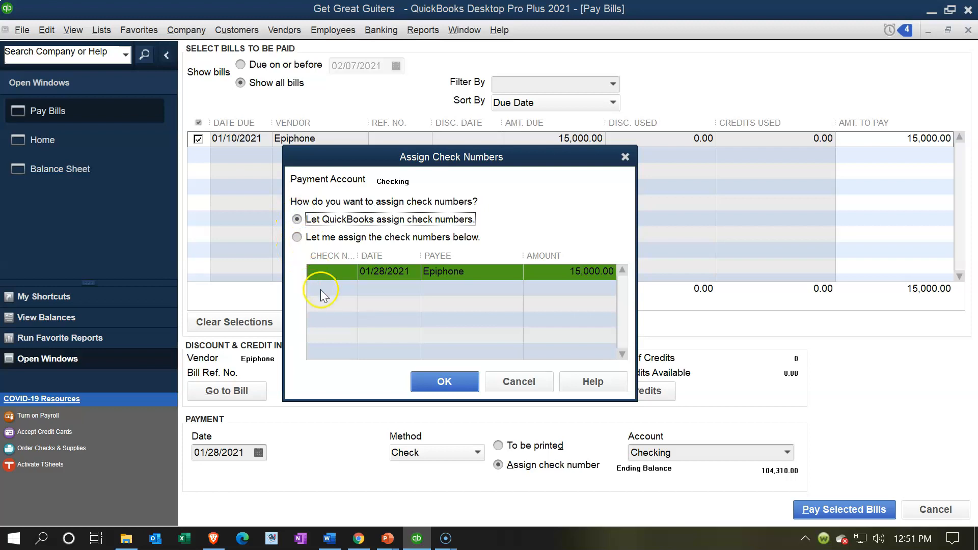
{"action": "left_click", "coordinate": [442, 383]}
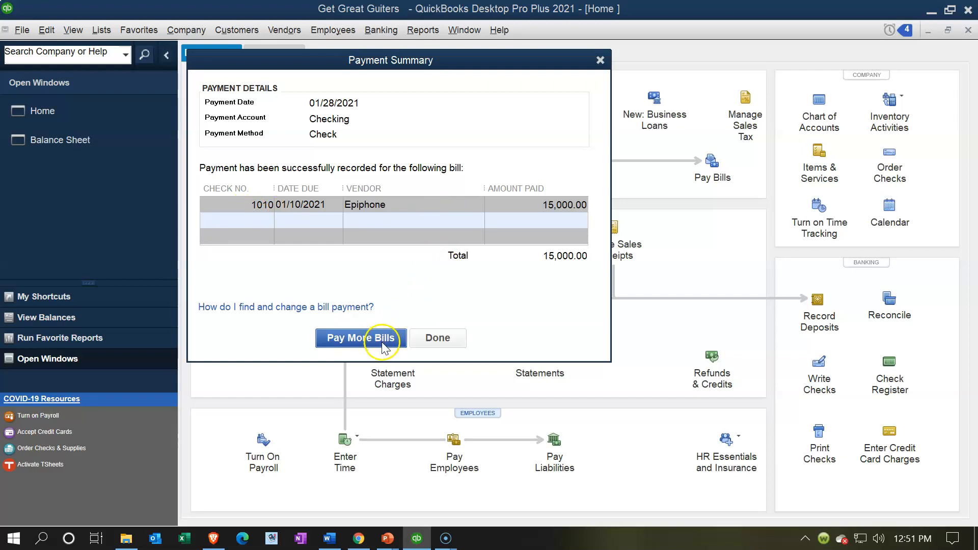
{"action": "left_click", "coordinate": [438, 339]}
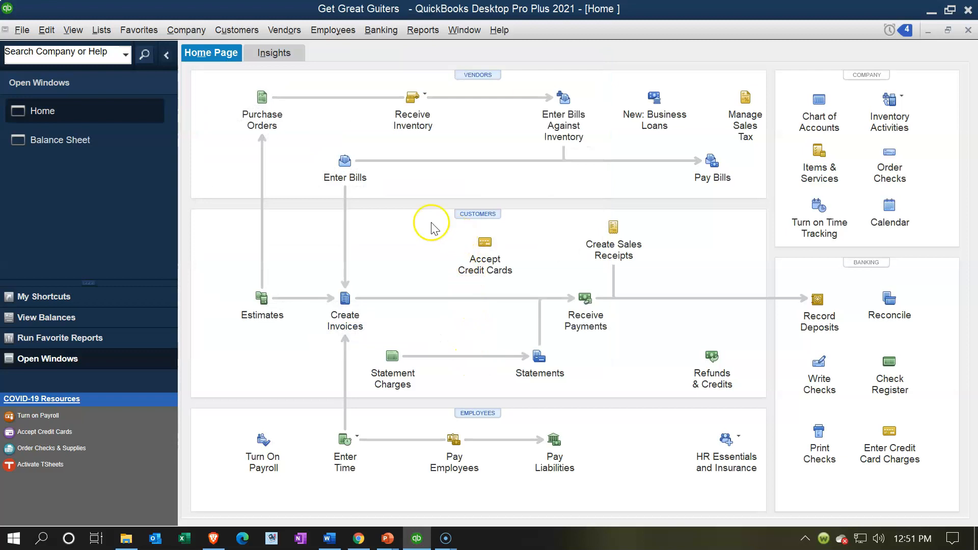
- Open the Checking register from the chart of accounts, review the Epiphone bill payment check, and close the check
{"action": "left_click", "coordinate": [101, 30]}
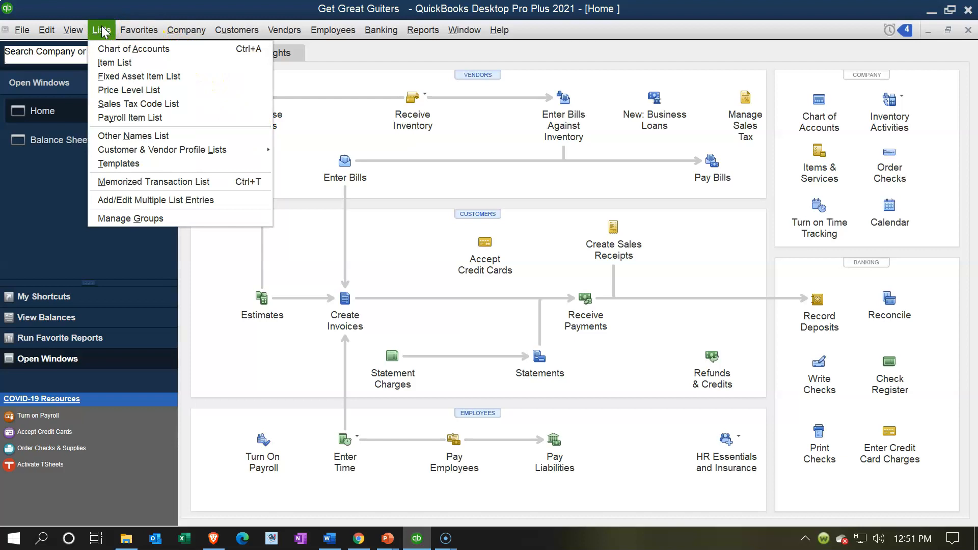
{"action": "left_click", "coordinate": [108, 49]}
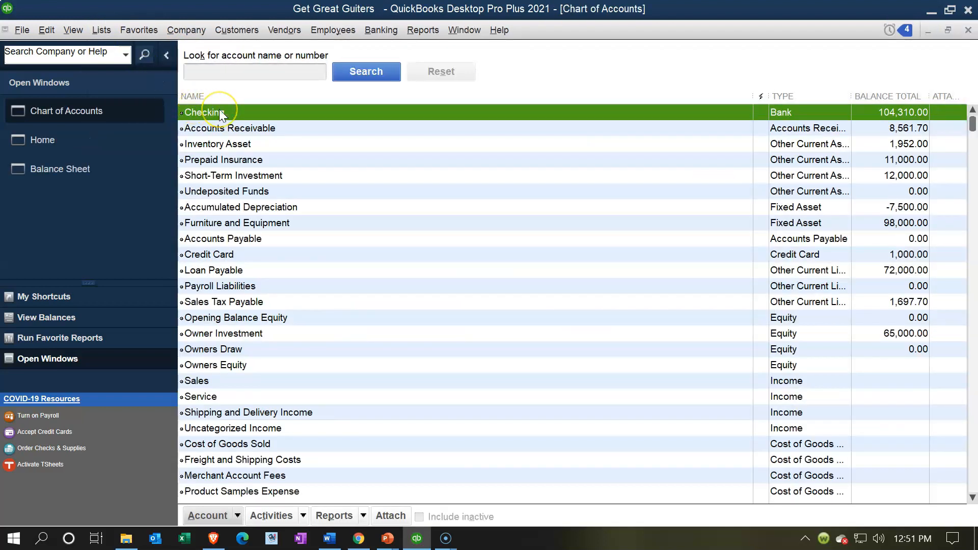
{"action": "double_click", "coordinate": [223, 111]}
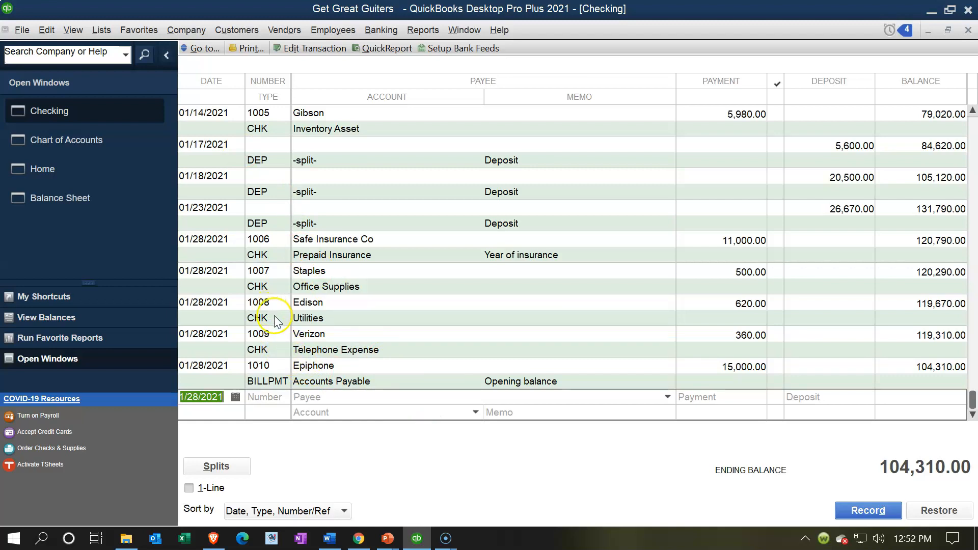
{"action": "double_click", "coordinate": [274, 384]}
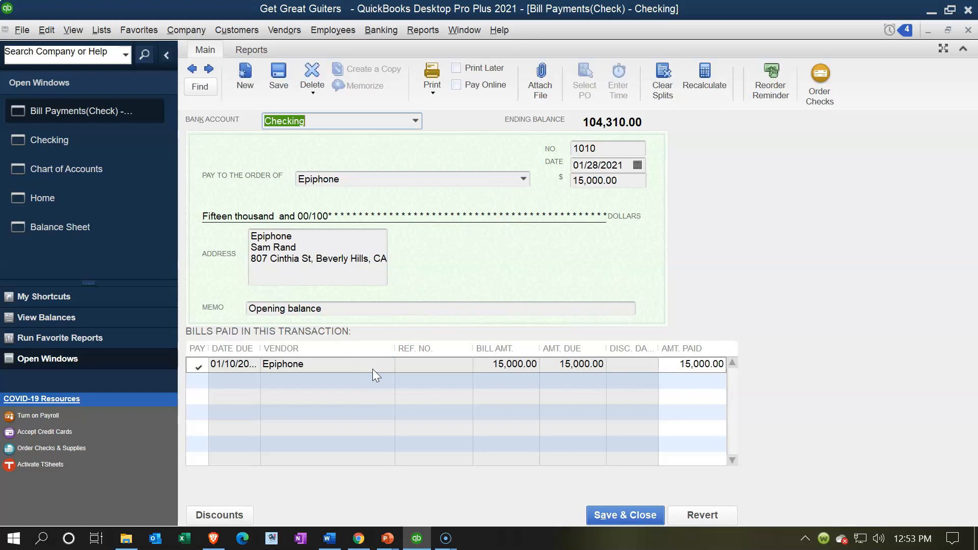
{"action": "left_click", "coordinate": [967, 31]}
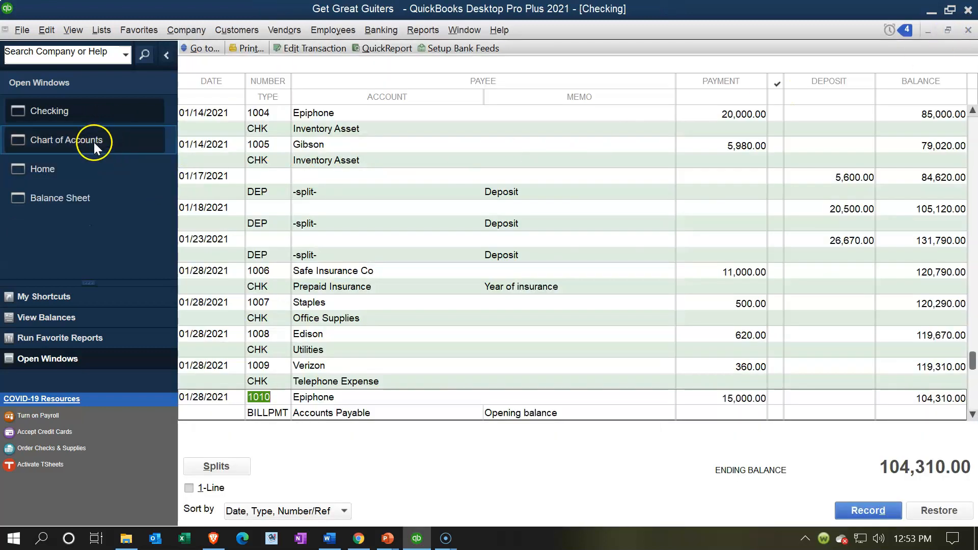
- Drill into the Checking balance on the Balance Sheet, review the Epiphone bill payment, and return to the report
{"action": "left_click", "coordinate": [70, 198]}
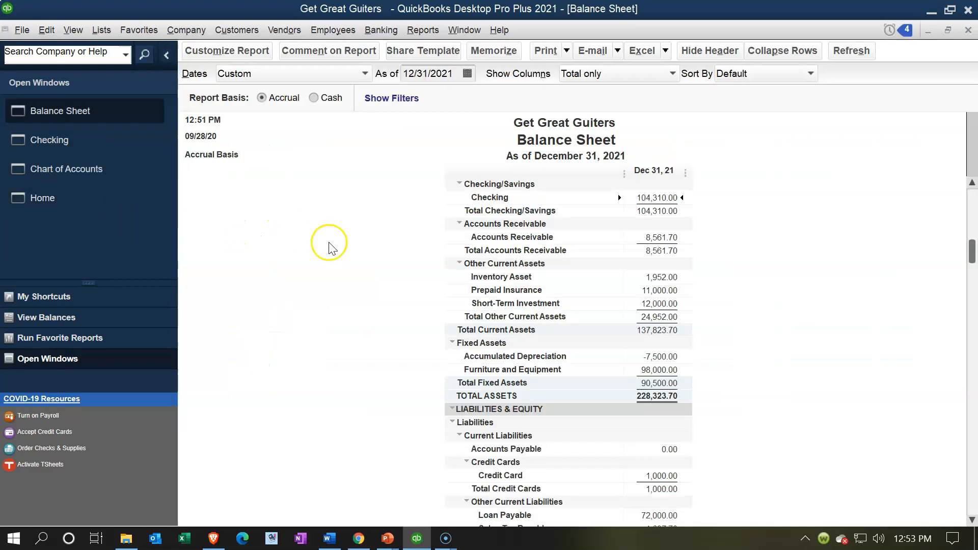
{"action": "double_click", "coordinate": [658, 195]}
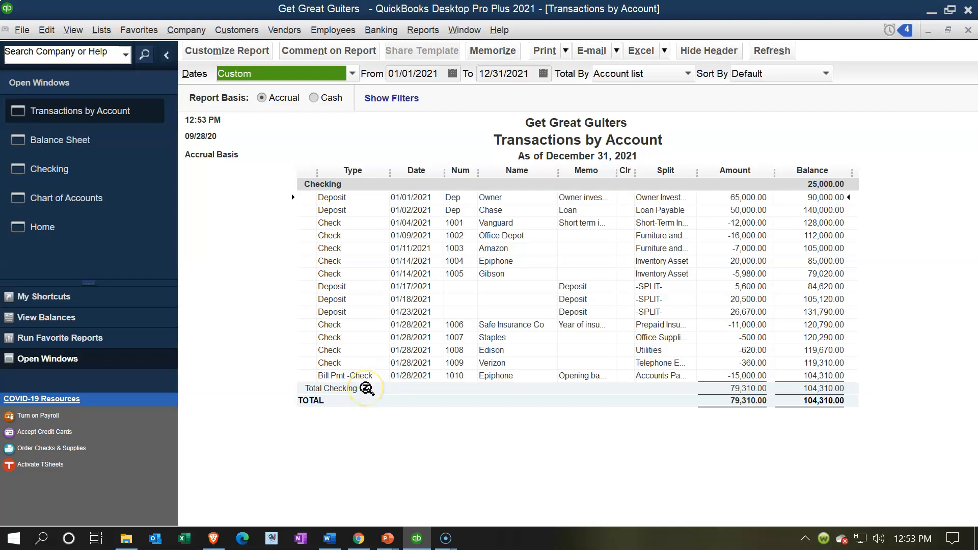
{"action": "left_click", "coordinate": [365, 363]}
{"action": "left_click", "coordinate": [327, 375]}
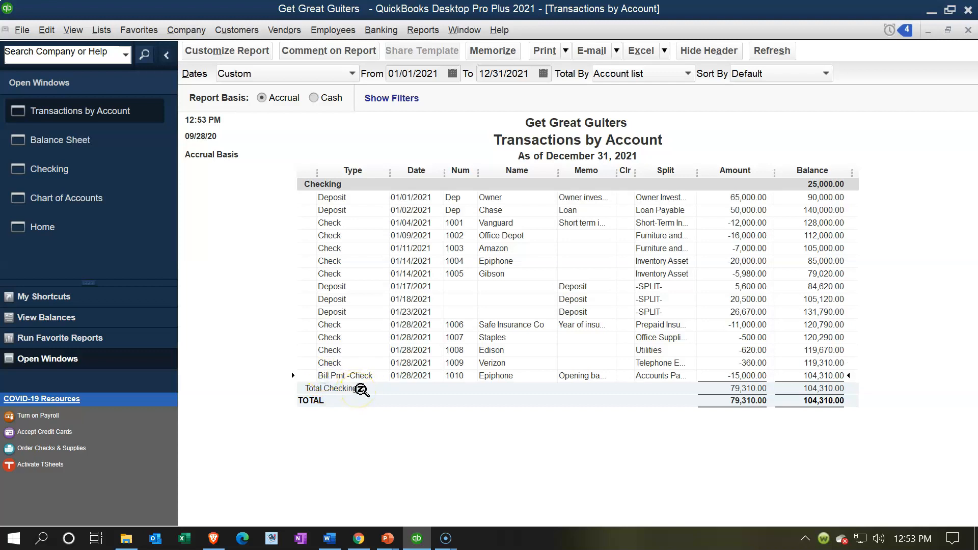
{"action": "double_click", "coordinate": [741, 372]}
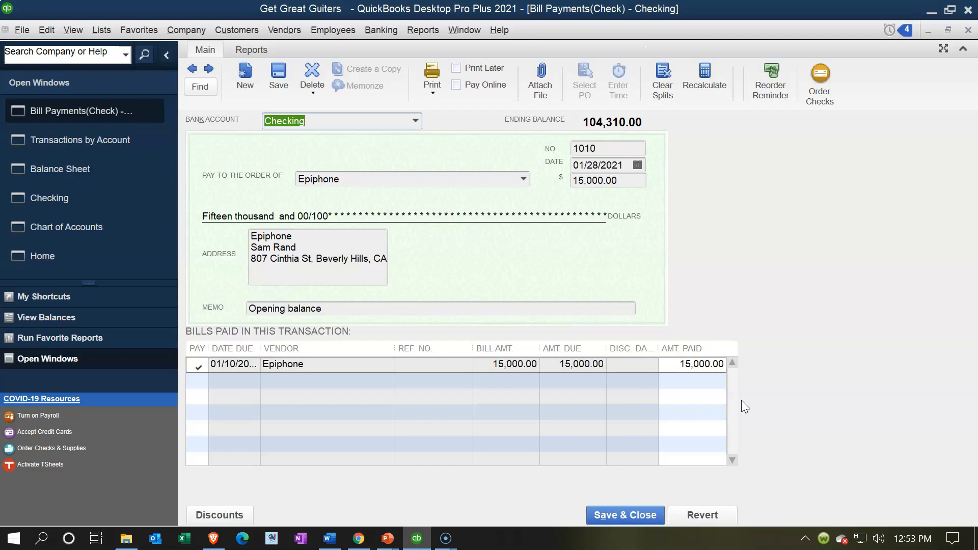
{"action": "left_click", "coordinate": [968, 32]}
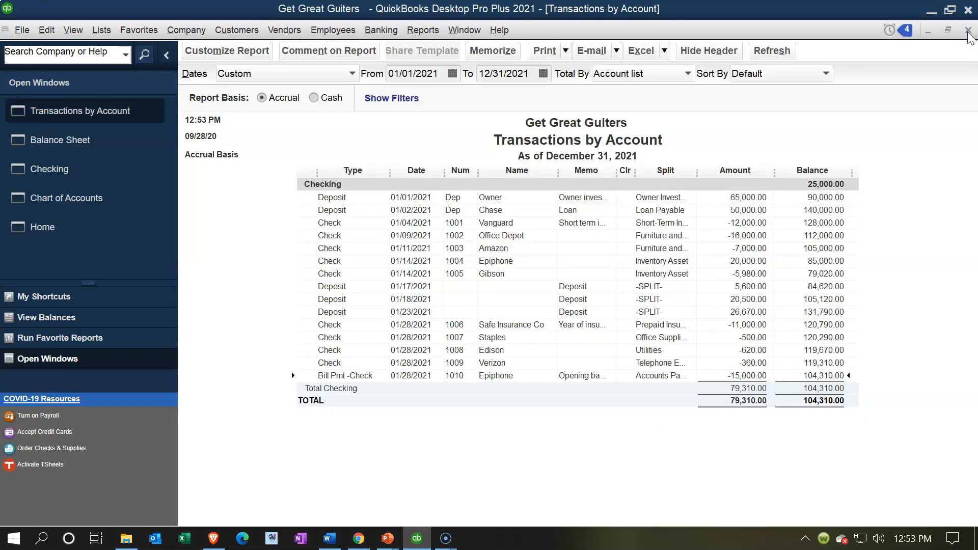
{"action": "left_click", "coordinate": [968, 32]}
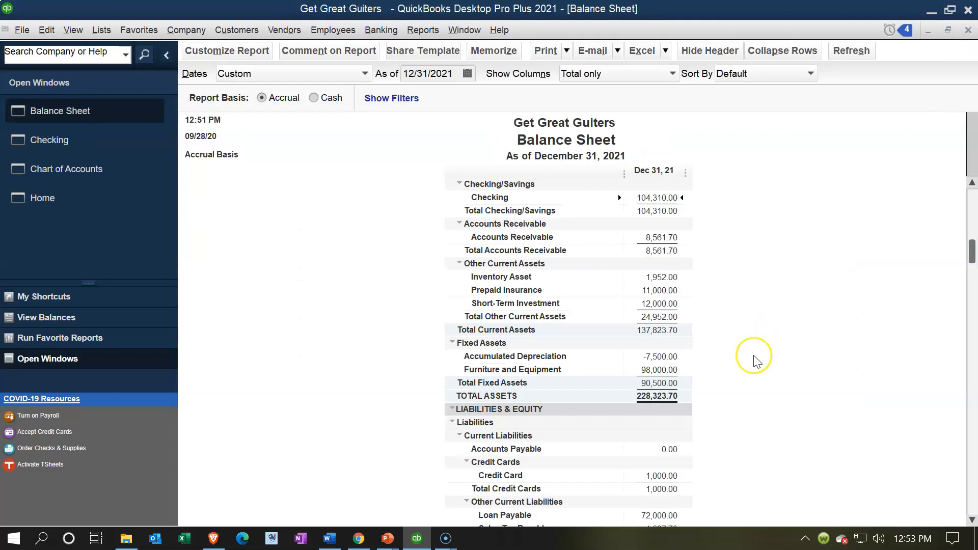
- Drill into the Accounts Payable balance on the Balance Sheet, review its transactions, and close the detail report
{"action": "scroll", "coordinate": [754, 361], "scroll_direction": "down", "scroll_amount": 3}
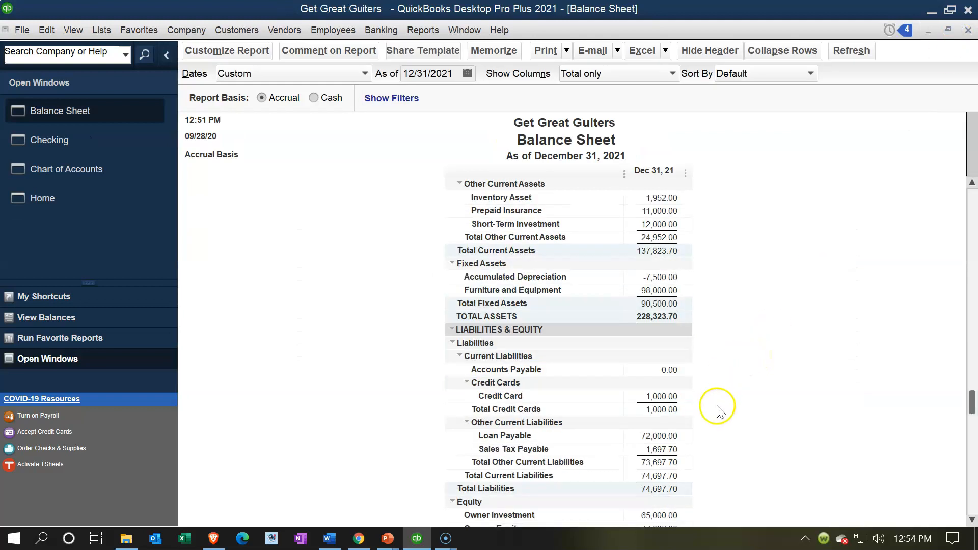
{"action": "scroll", "coordinate": [721, 411], "scroll_direction": "down", "scroll_amount": 1}
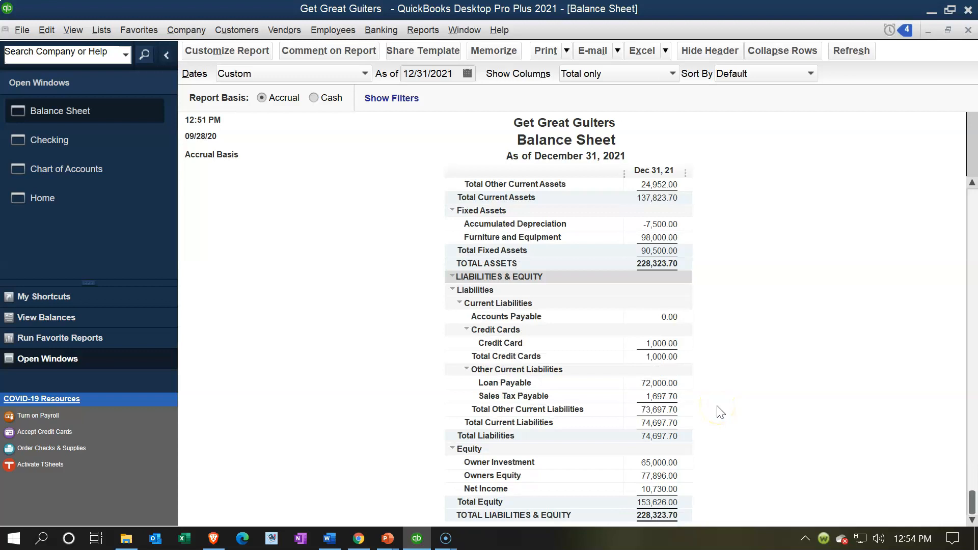
{"action": "left_click", "coordinate": [669, 317]}
{"action": "double_click", "coordinate": [671, 318]}
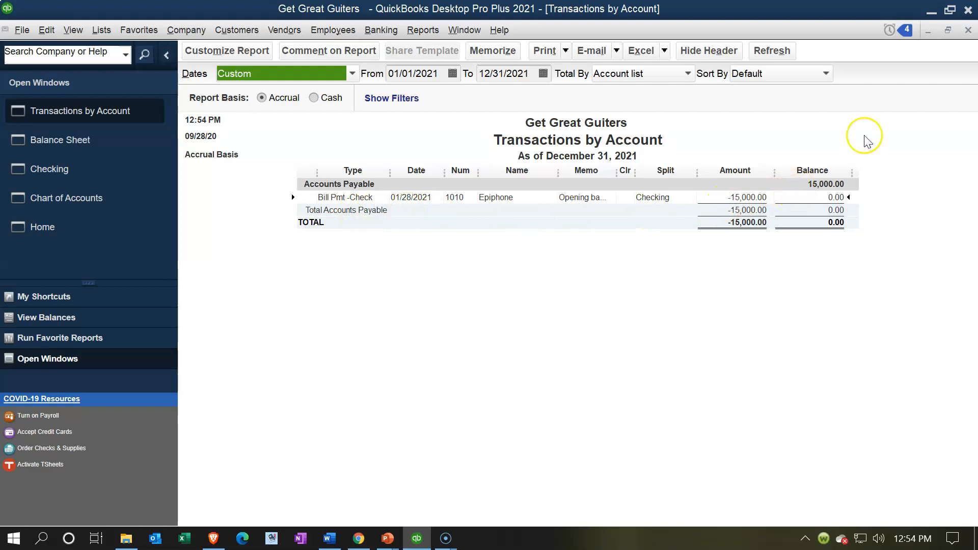
{"action": "left_click", "coordinate": [968, 31]}
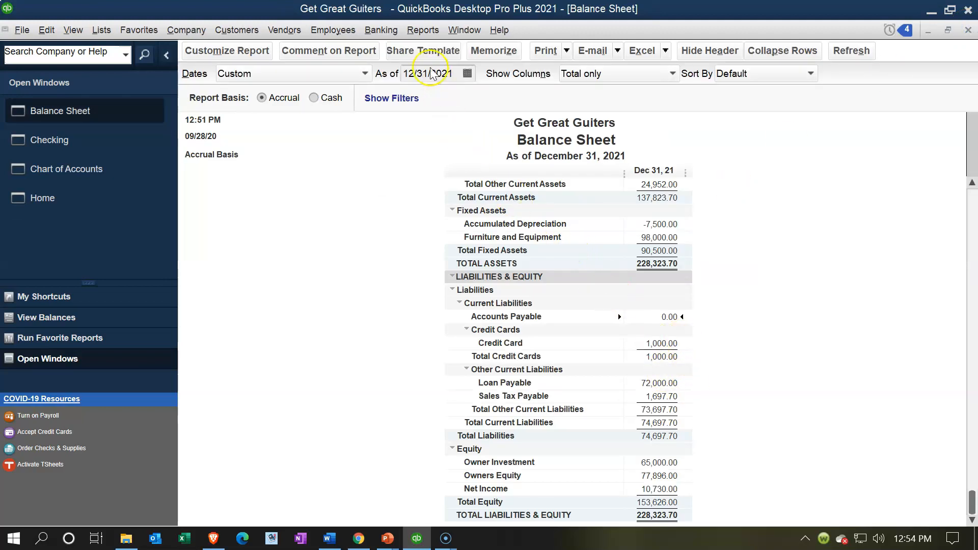
- Run the Vendor Balance Detail report and review the Epiphone bill and its payment
{"action": "left_click", "coordinate": [422, 30]}
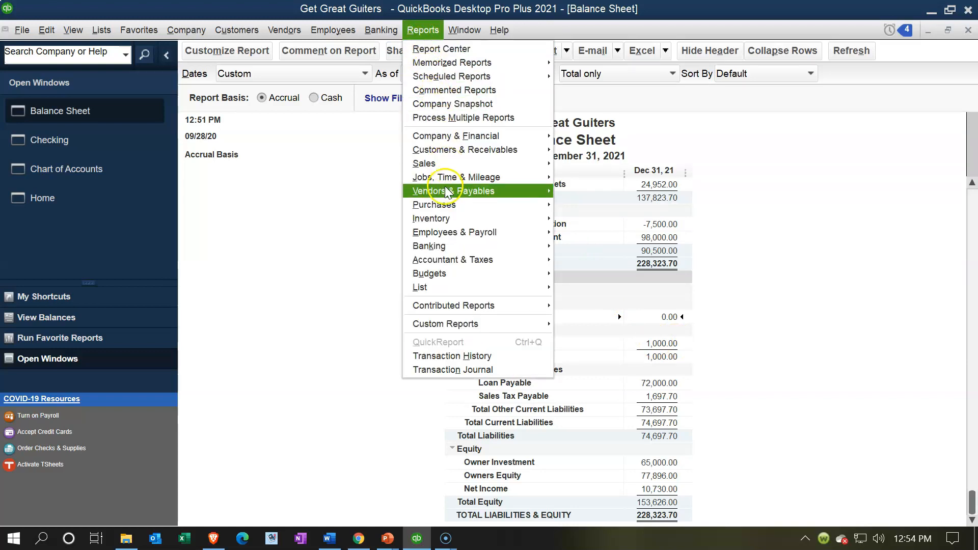
{"action": "mouse_move", "coordinate": [446, 192]}
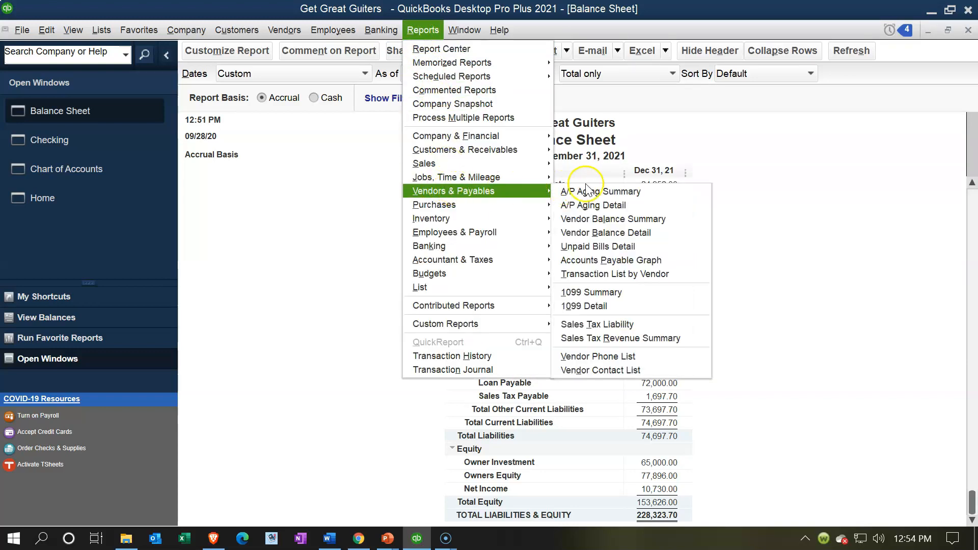
{"action": "left_click", "coordinate": [615, 232]}
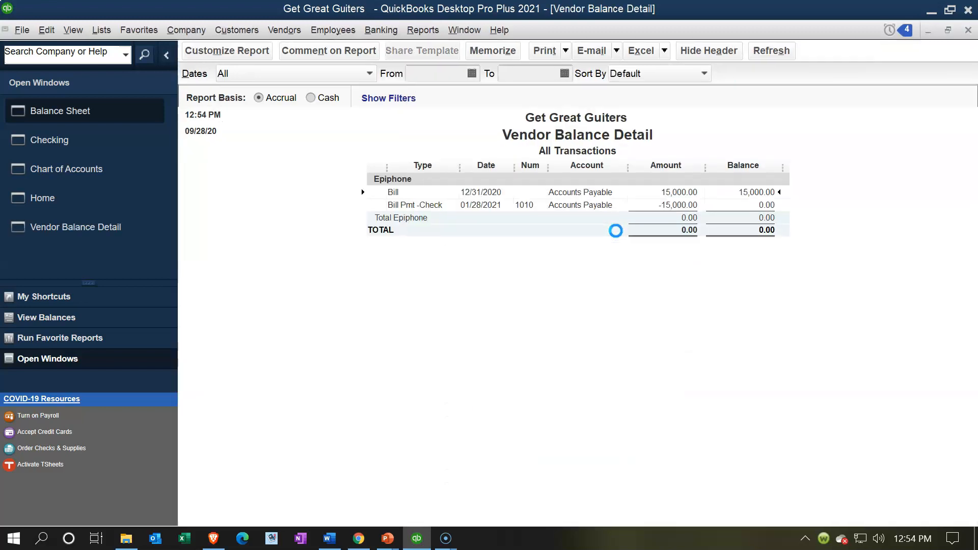
{"action": "left_click", "coordinate": [654, 211]}
{"action": "left_click", "coordinate": [666, 297]}
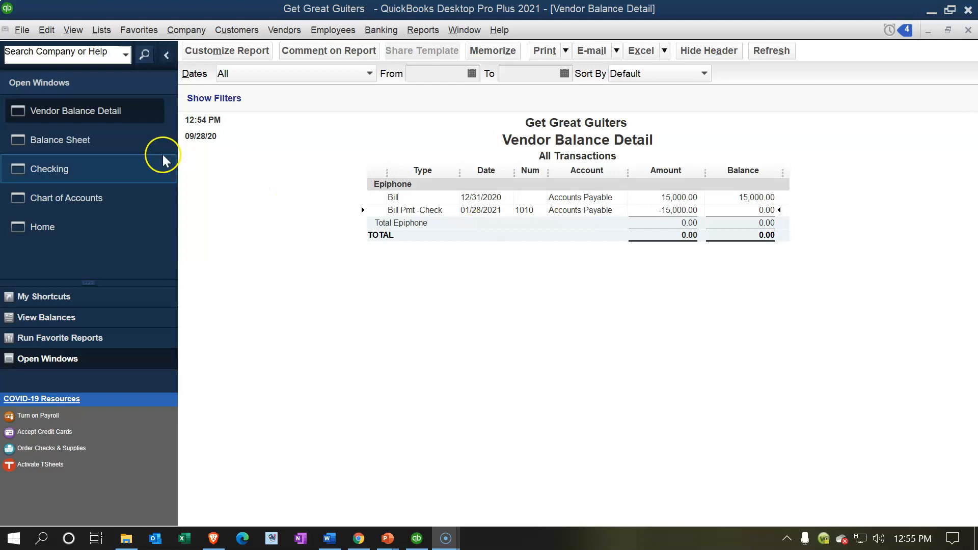
- Return to the Balance Sheet and check the Checking and Accounts Payable balances
{"action": "left_click", "coordinate": [114, 150]}
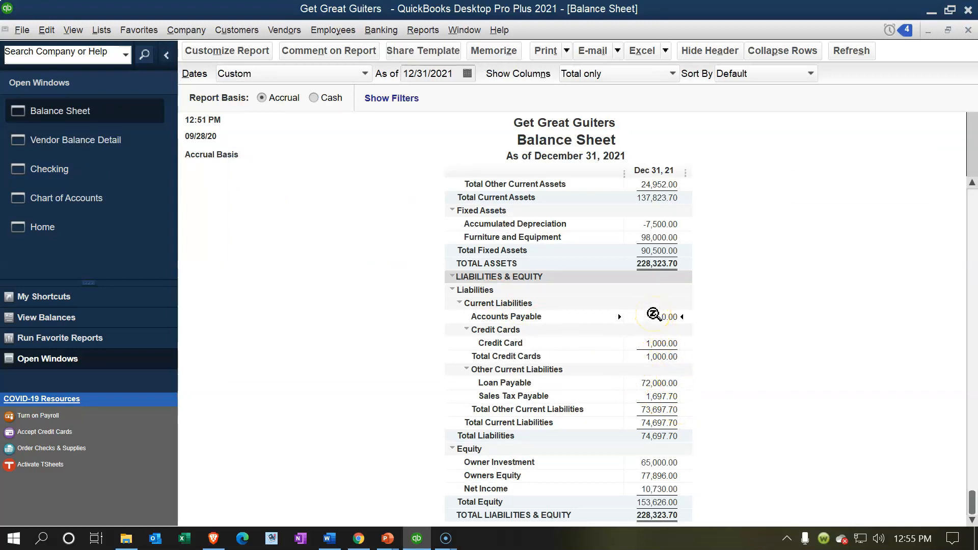
{"action": "scroll", "coordinate": [654, 314], "scroll_direction": "up", "scroll_amount": 4}
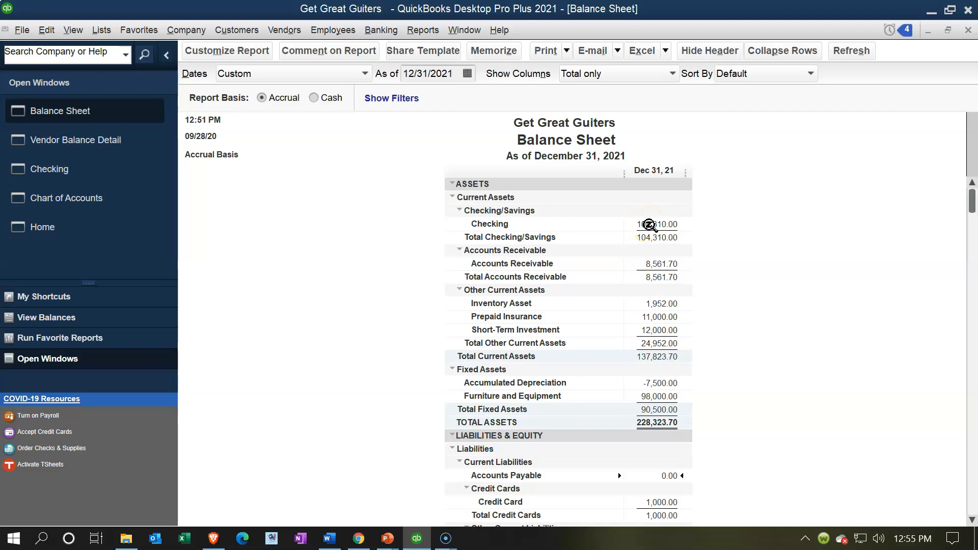
{"action": "scroll", "coordinate": [720, 264], "scroll_direction": "down", "scroll_amount": 1}
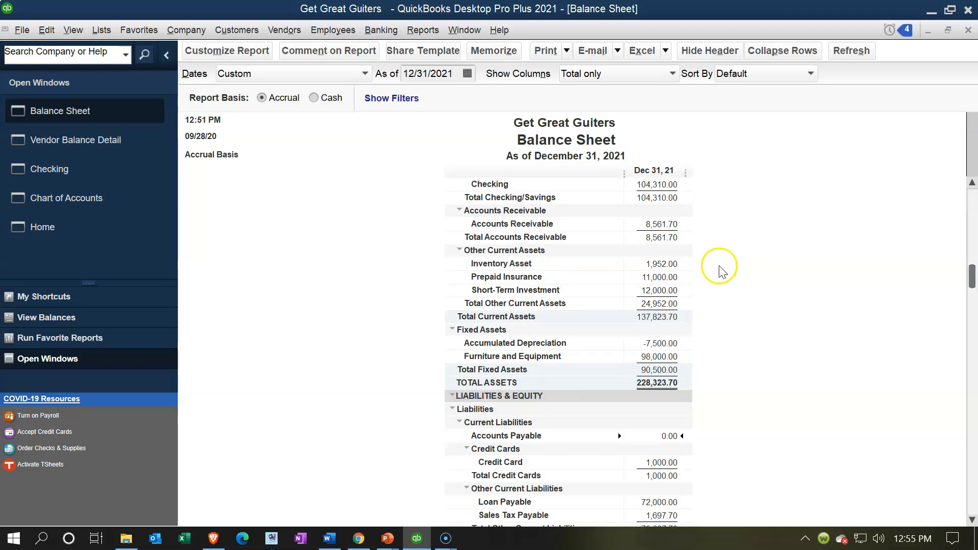
{"action": "scroll", "coordinate": [722, 272], "scroll_direction": "down", "scroll_amount": 3}
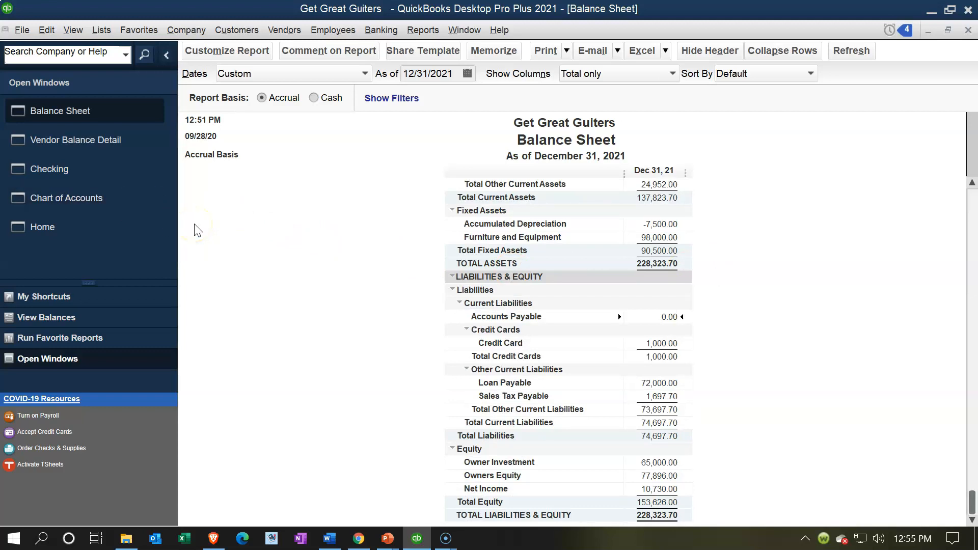
- Run a Trial Balance report for 01/01/2021 to 12/31/2021
{"action": "left_click", "coordinate": [423, 33]}
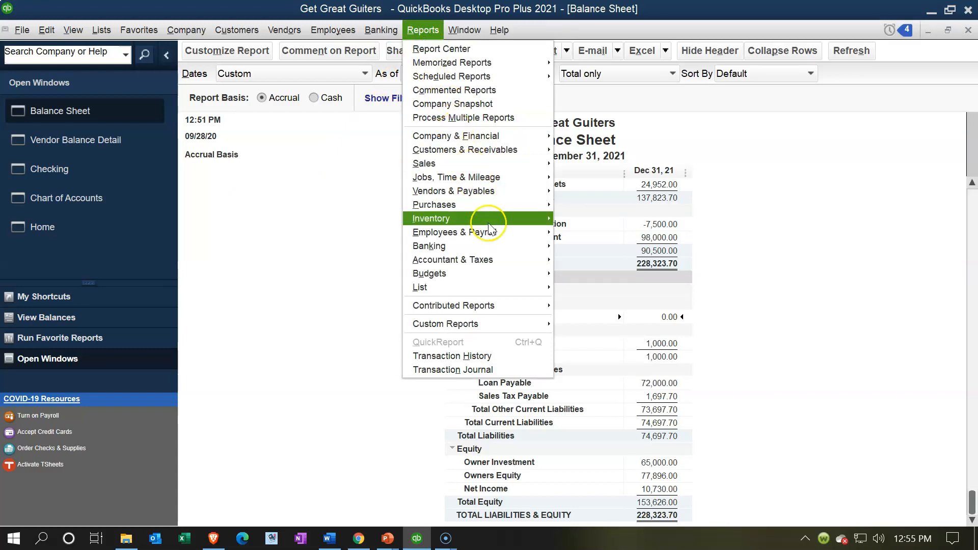
{"action": "mouse_move", "coordinate": [519, 261]}
{"action": "left_click", "coordinate": [562, 263]}
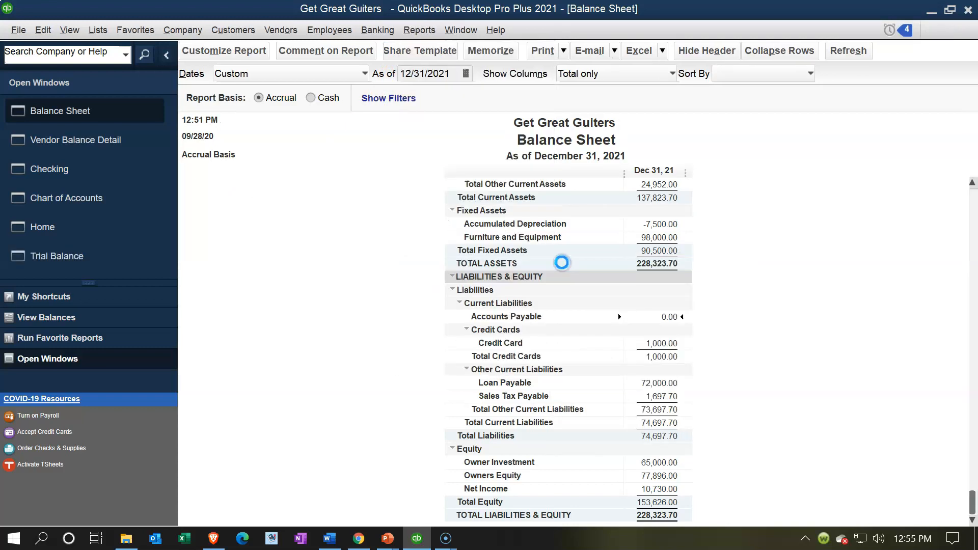
{"action": "key", "text": "Tab"}
{"action": "type", "text": "01/01/2021"}
{"action": "key", "text": "Tab"}
{"action": "type", "text": "12/31/2021"}
{"action": "key", "text": "Tab"}
{"action": "left_click", "coordinate": [349, 386]}
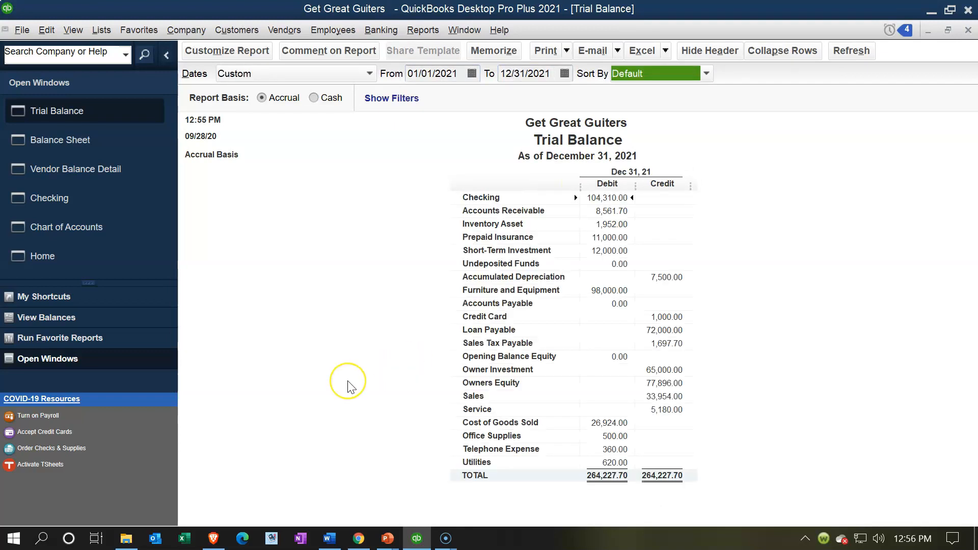